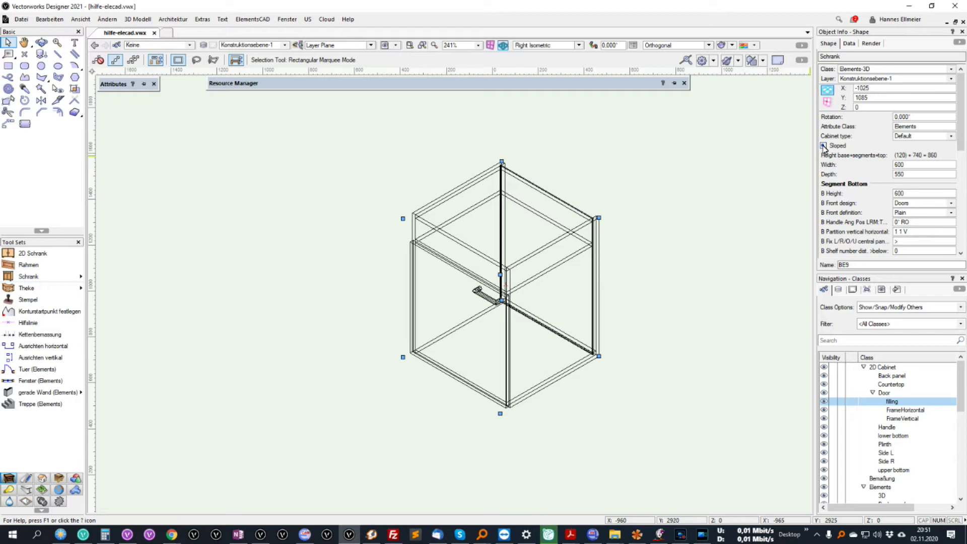
- Add a sloped ceiling on the cabinet's right side with a value of 250, alongside the sloped left side
left_click(373, 206)
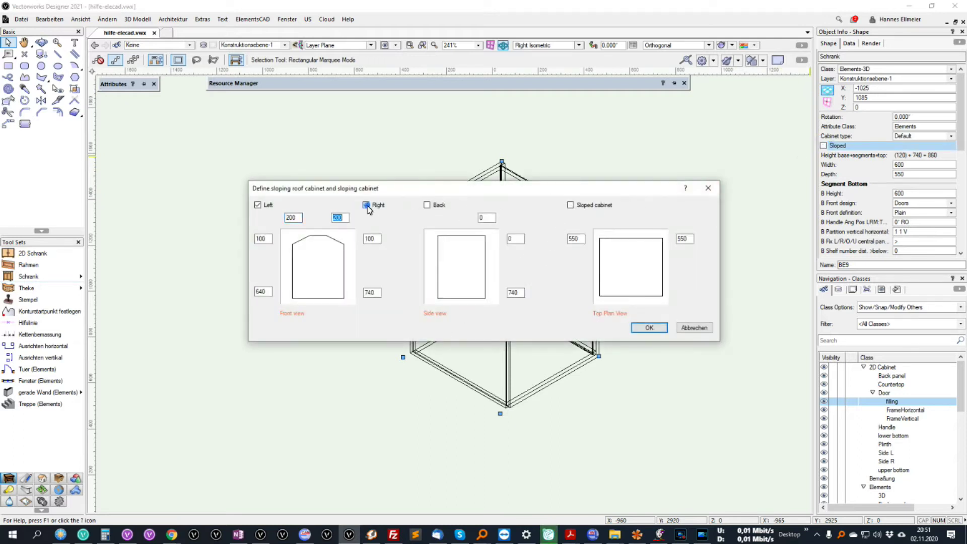
type("250")
key("Return")
left_click(773, 214)
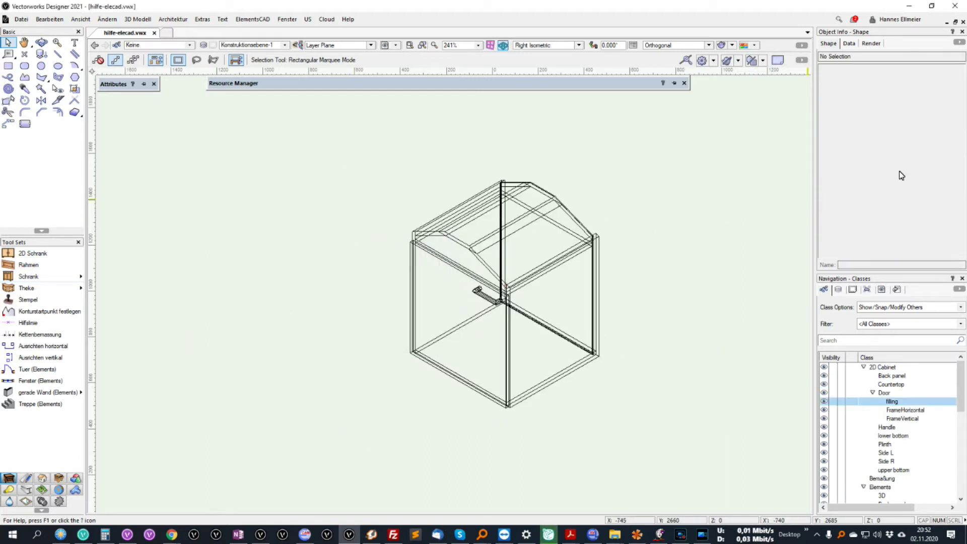
left_click(594, 263)
left_click_drag(931, 155, 927, 156)
type("200 100 250 200")
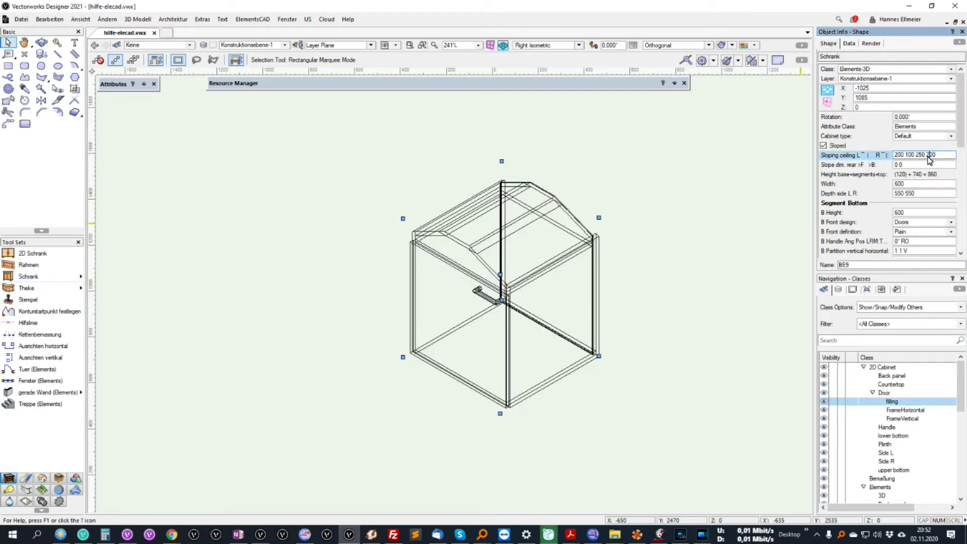
key("Return")
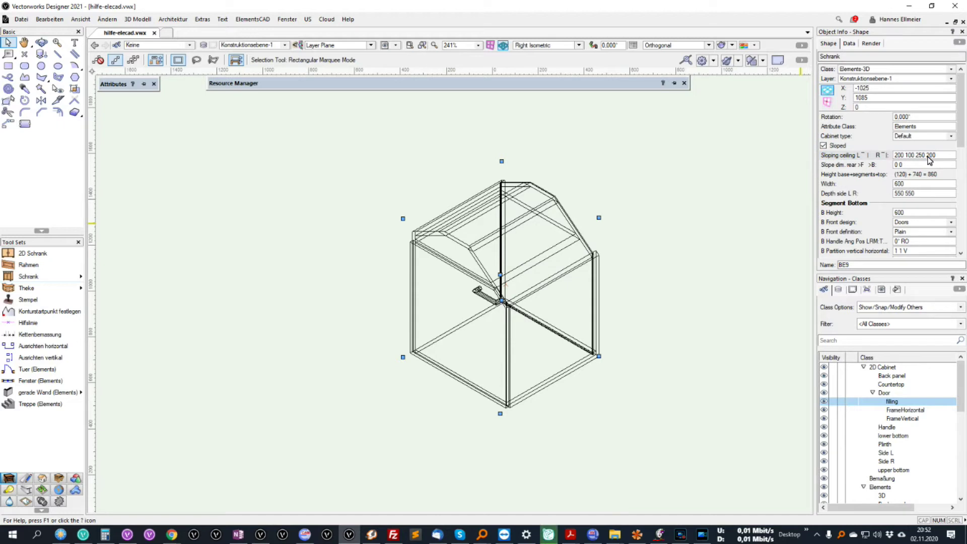
left_click(822, 145)
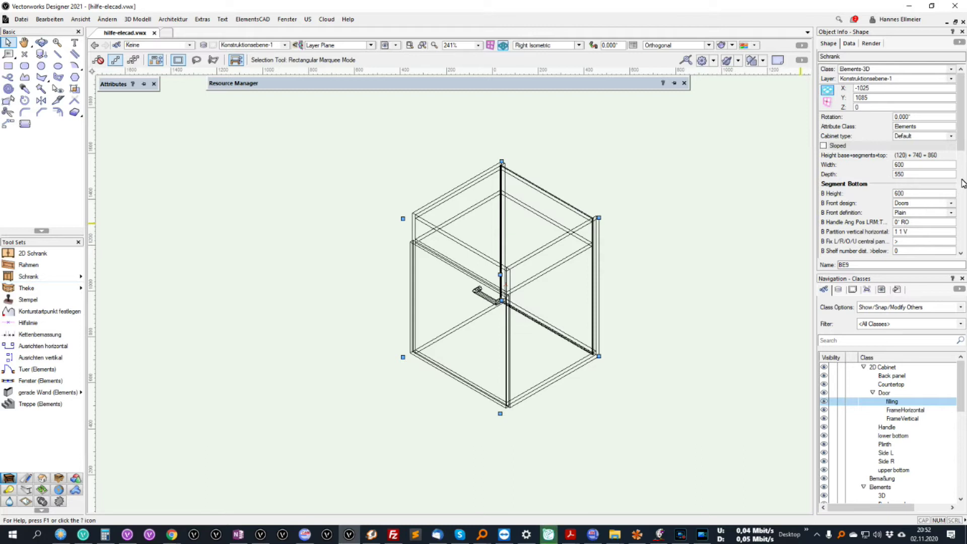
- Set the height of the cabinet segment above the bottom segment to 0
left_click_drag(959, 142, 959, 187)
left_click_drag(917, 164, 865, 167)
type("0")
key("Return")
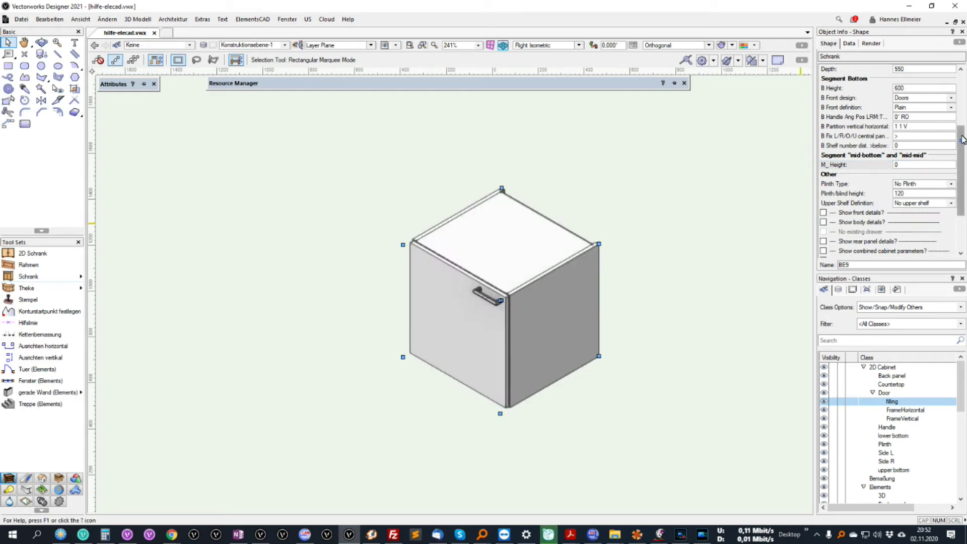
- Keep the bottom segment's front design as Doors and set its front definition to the frame with continuous verticals
scroll(947, 134, "up", 2)
left_click(915, 155)
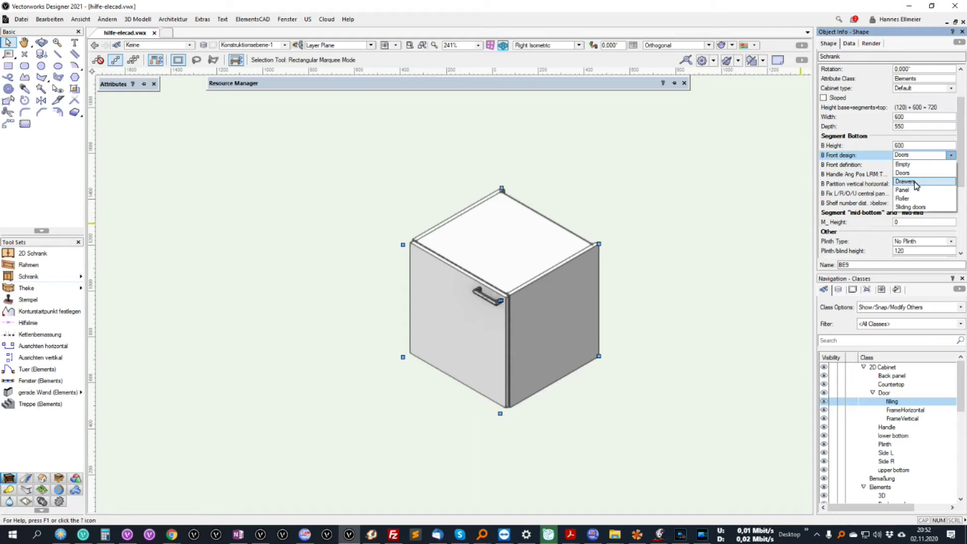
left_click(914, 174)
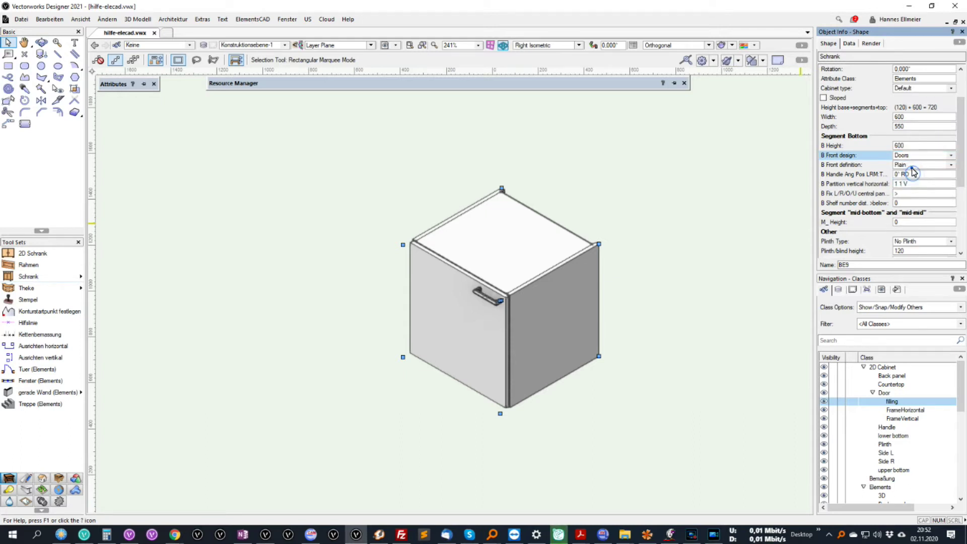
left_click(914, 165)
left_click(914, 183)
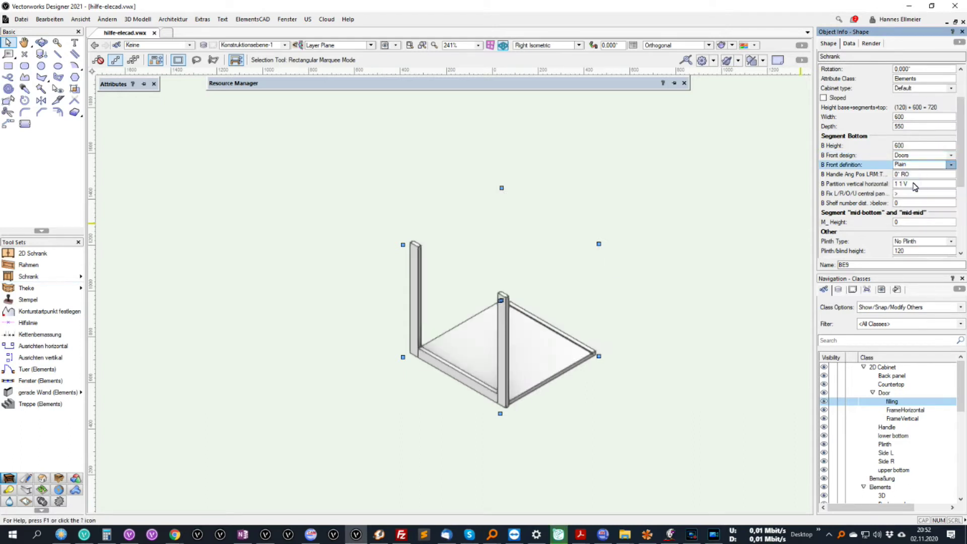
- Set the handle angle of the bottom segment's door to 90°
left_click(897, 173)
type("90")
key("Return")
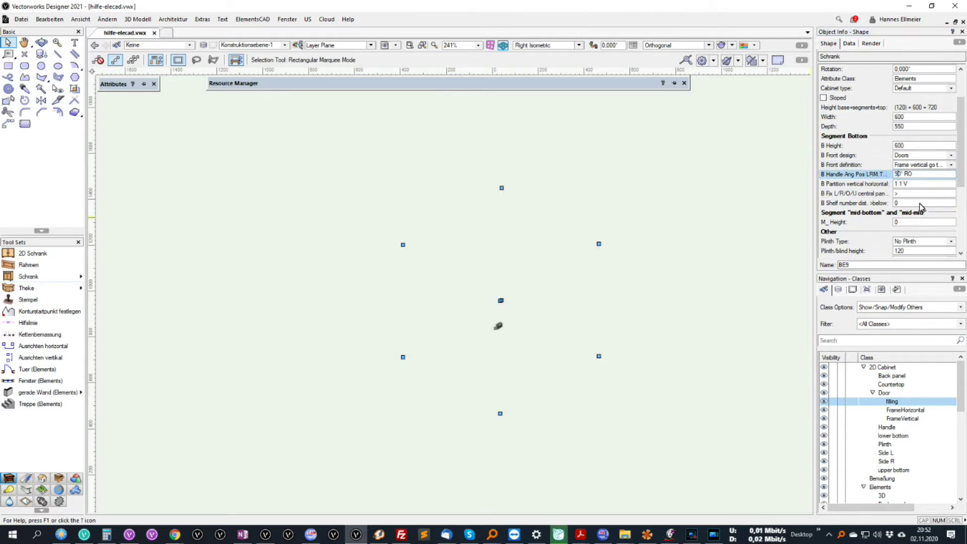
- Set the height of the segment above the door to 300 and its front design to Drawers
scroll(926, 196, "down", 2)
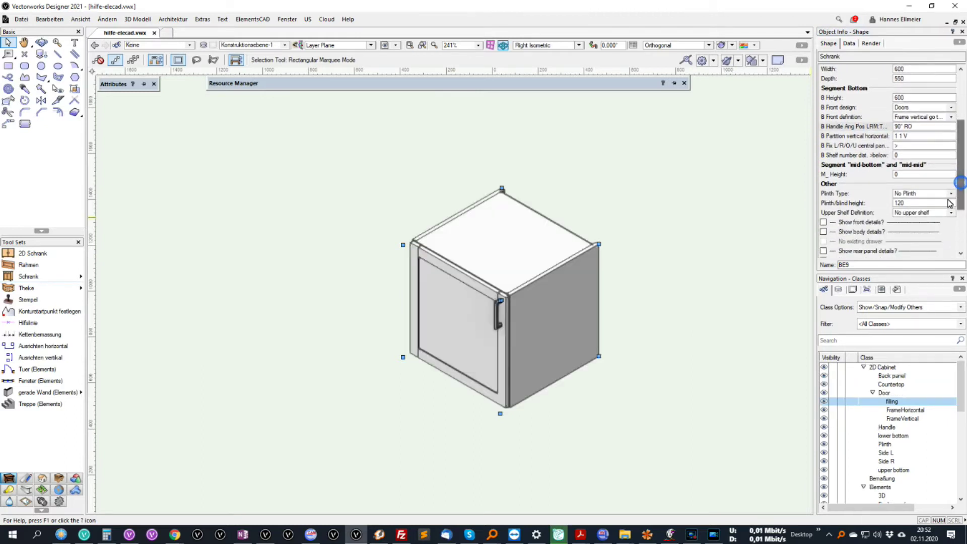
left_click(910, 175)
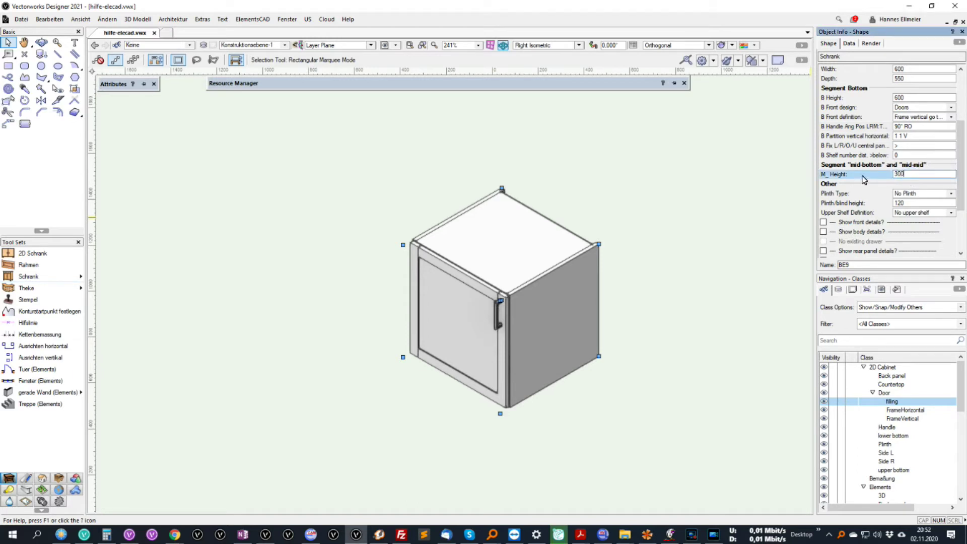
type("300")
key("Return")
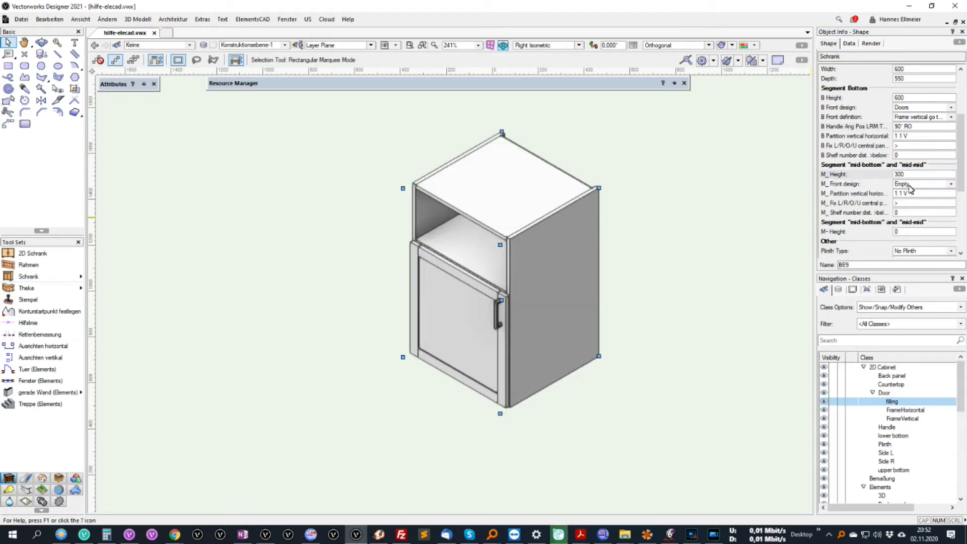
left_click(908, 184)
left_click(914, 211)
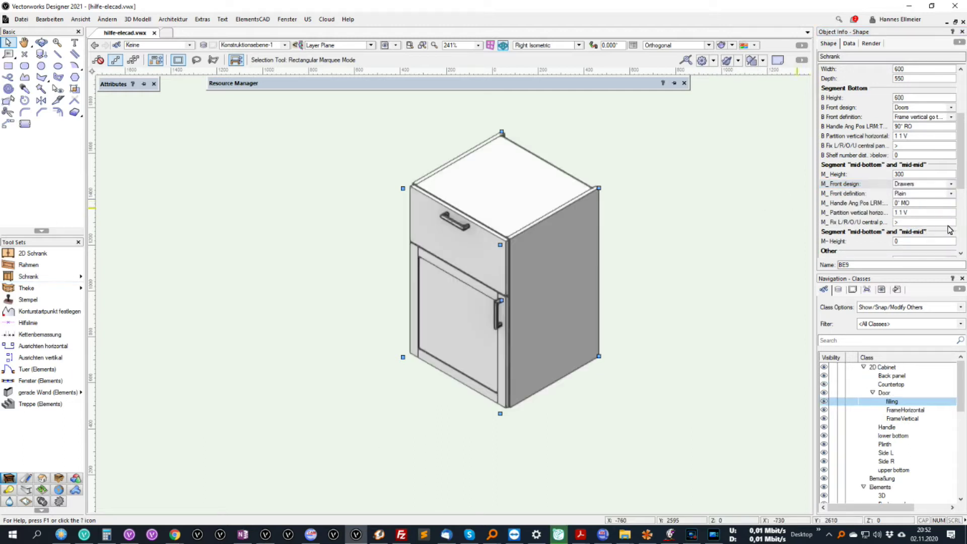
- Add a 600 high segment above the drawer, with its shelf number and distances set to 2 100 300
left_click(919, 241)
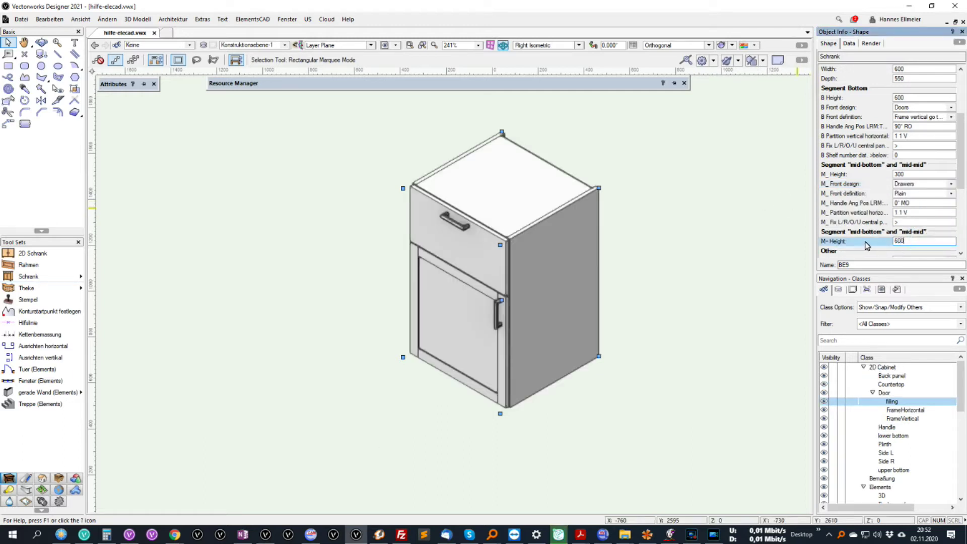
key("Return")
middle_click_drag(721, 216, 747, 321)
left_click_drag(962, 161, 965, 187)
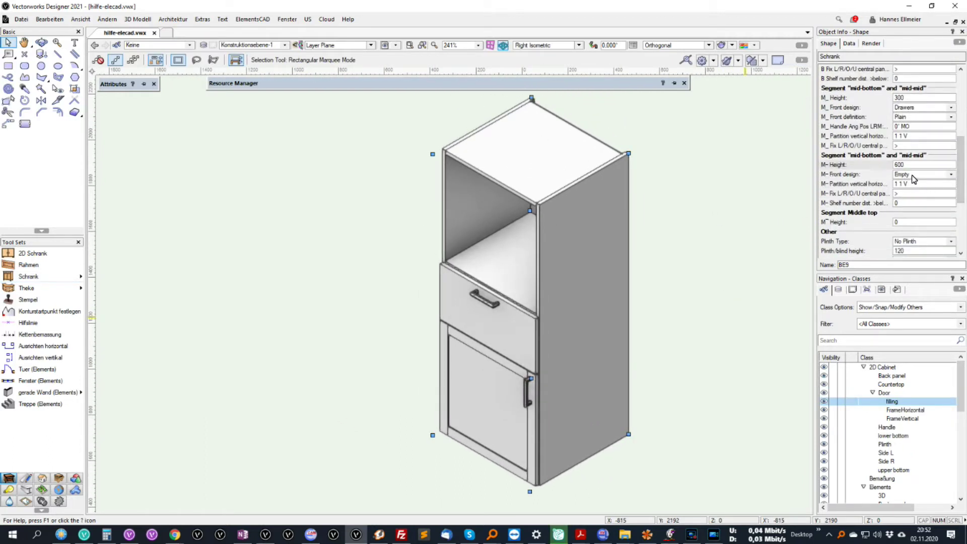
left_click(903, 204)
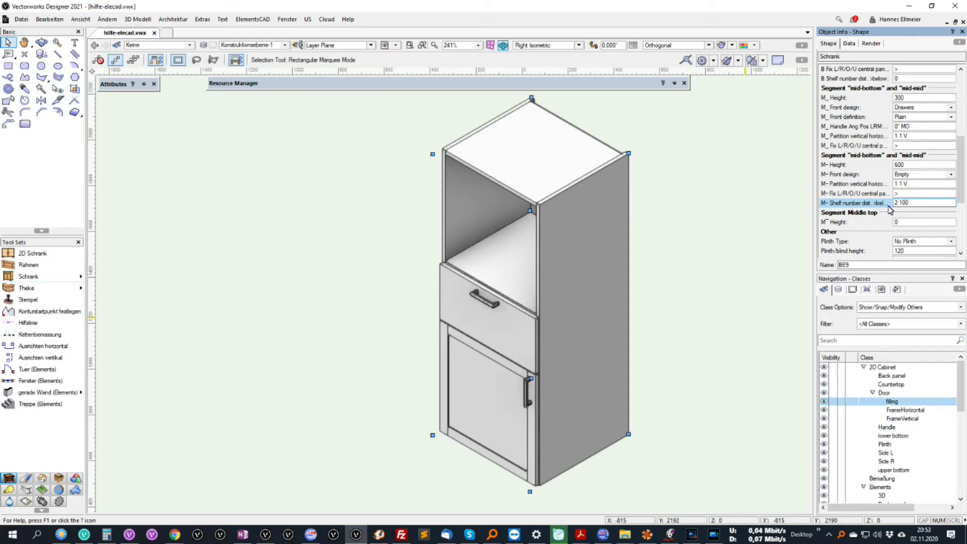
key("Return")
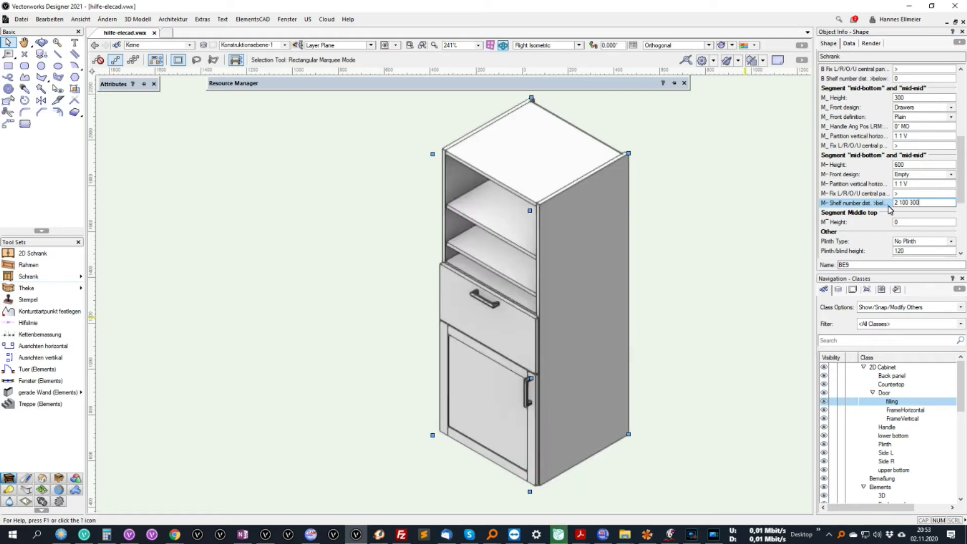
- Set the cabinet's plinth type to Blind: L R F B basic joint
left_click_drag(962, 184, 964, 214)
left_click(929, 156)
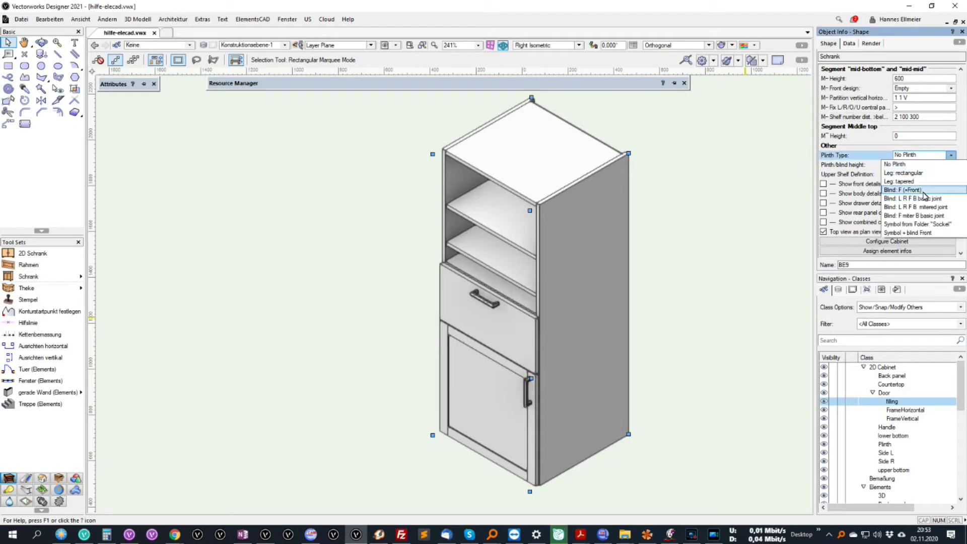
left_click(925, 199)
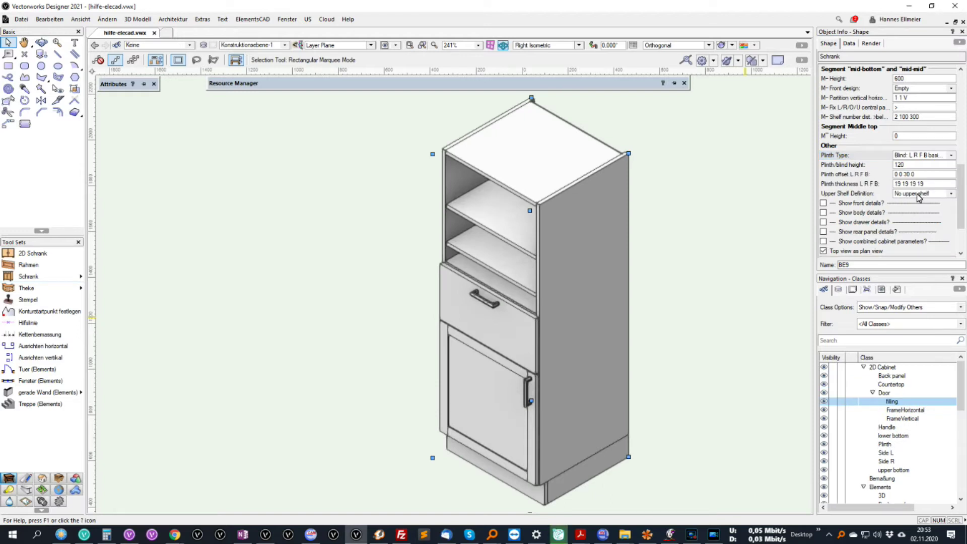
- Try the Default upper shelf definition, and switch it to Symbol from folder "Anleimer"
left_click(919, 195)
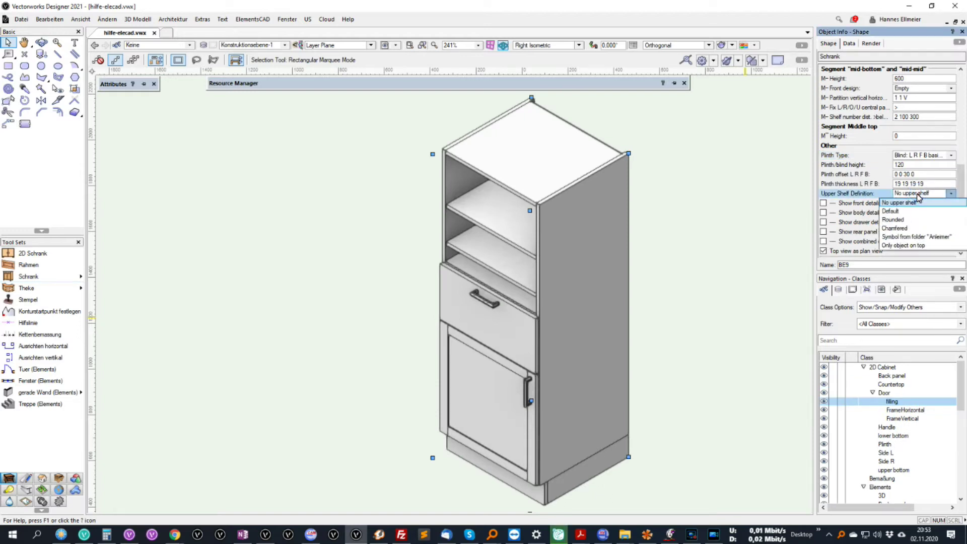
left_click(891, 211)
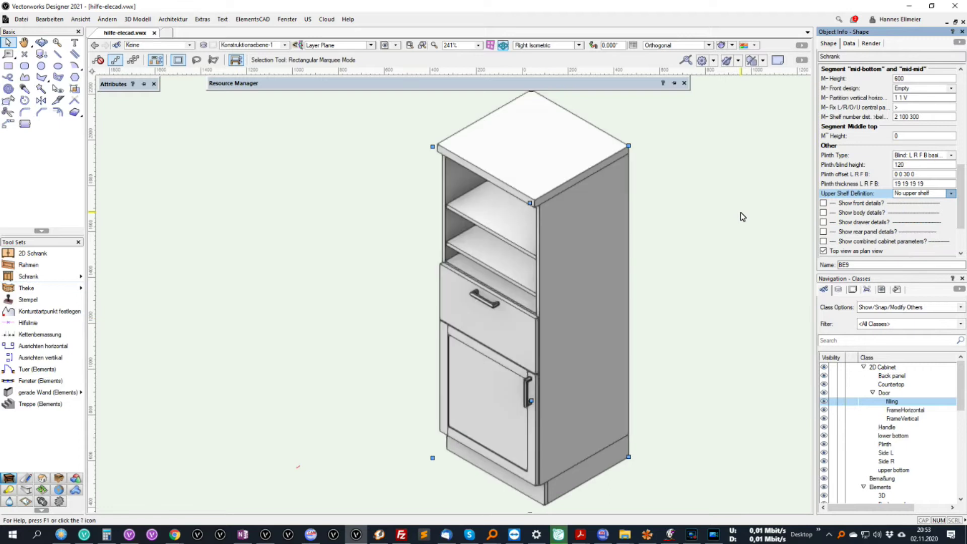
left_click(918, 194)
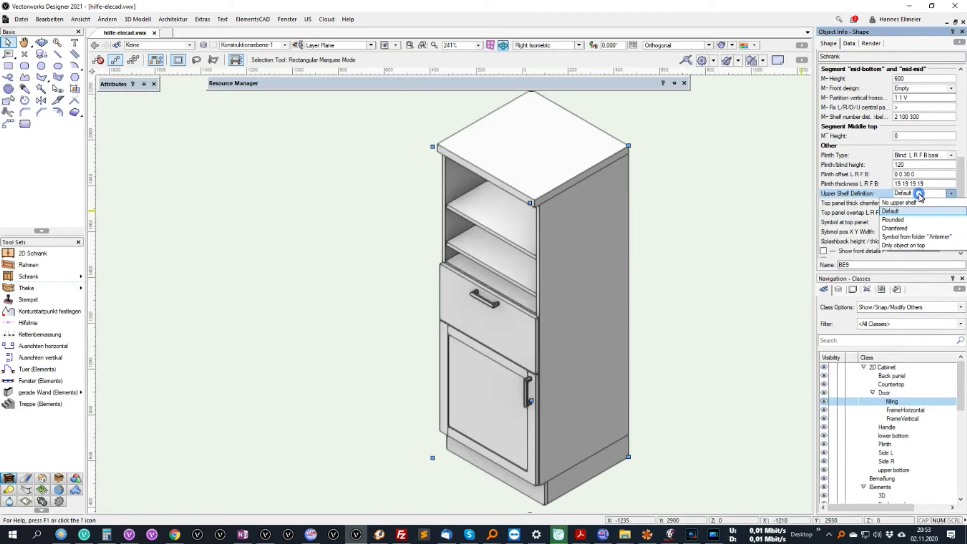
left_click(915, 228)
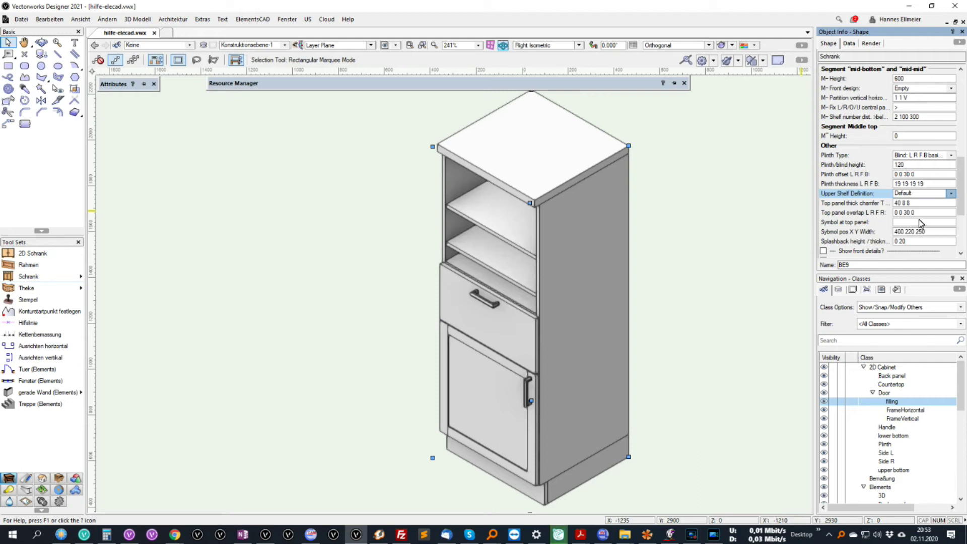
- Browse the Anleimer profile folders in the Elements Bibliothek library, including Anleimer 40/5mm and Anleimer 40/15mm
mouse_move(489, 83)
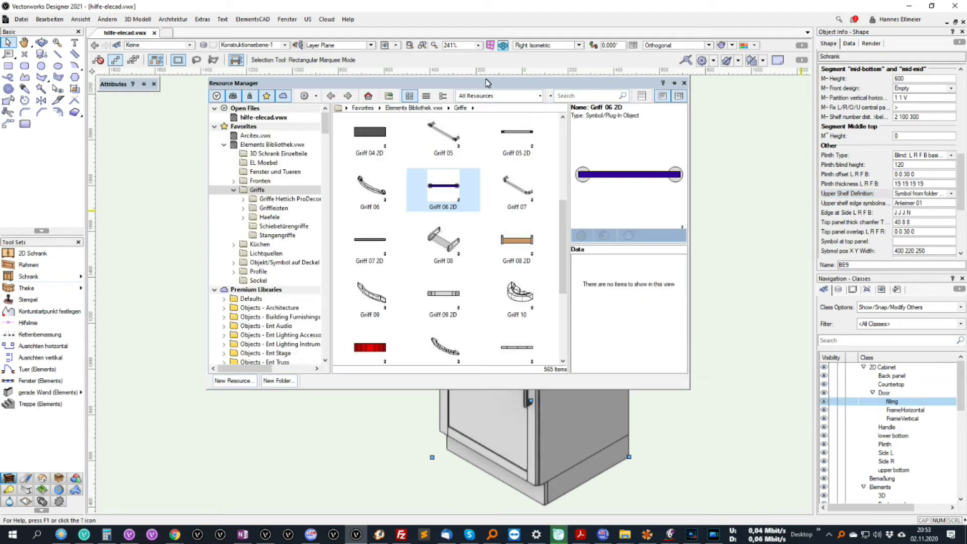
left_click(233, 271)
left_click(243, 281)
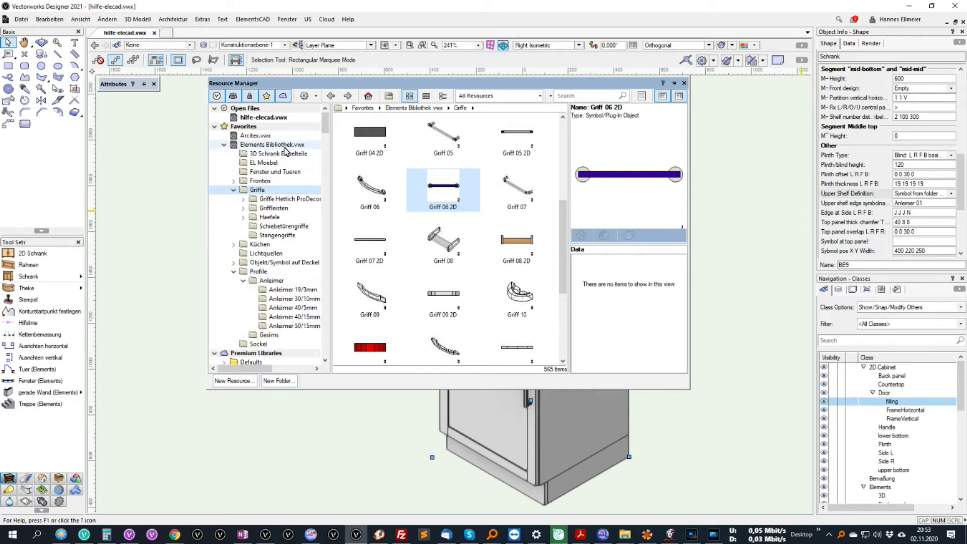
left_click(275, 309)
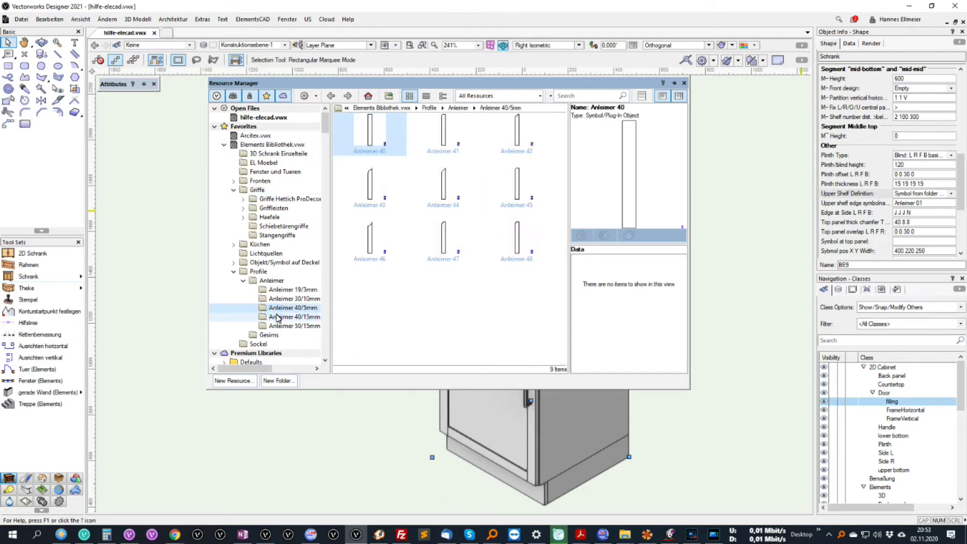
left_click(279, 317)
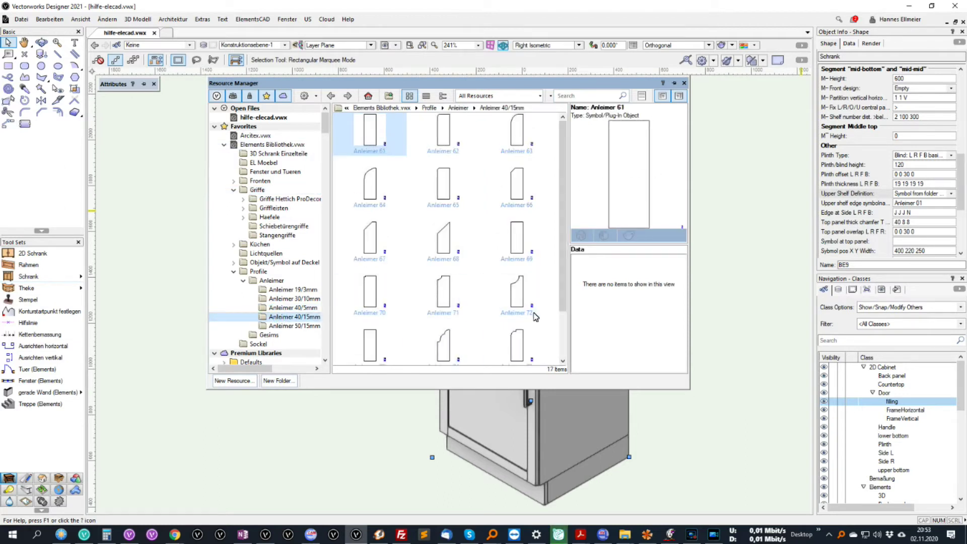
- Preview the Anleimer 72 and Anleimer 74 profiles and set the upper shelf edge symbol to Anleimer 74
left_click(526, 308)
scroll(527, 308, "down", 1)
left_click(450, 288)
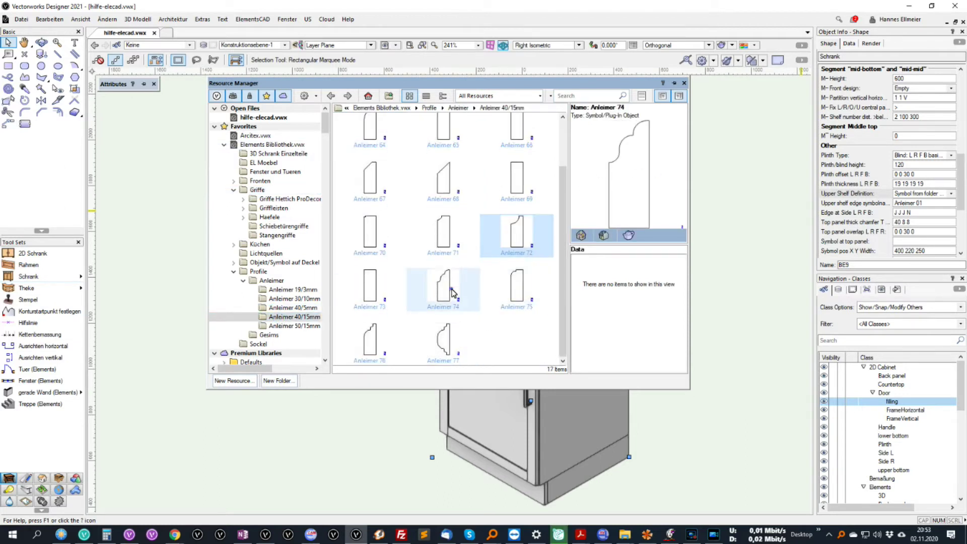
double_click(917, 203)
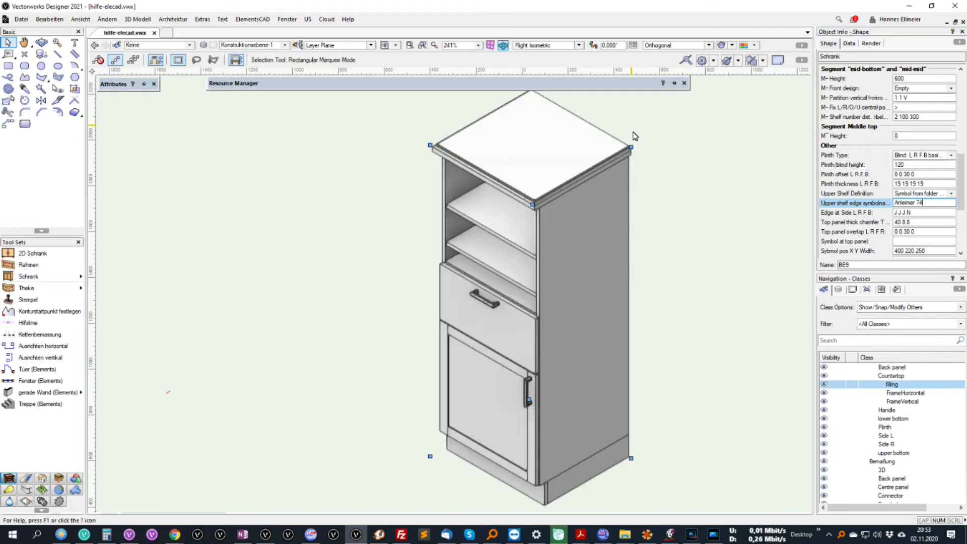
- Remove the edge profile from the right side of the upper shelf
scroll(634, 136, "up", 5)
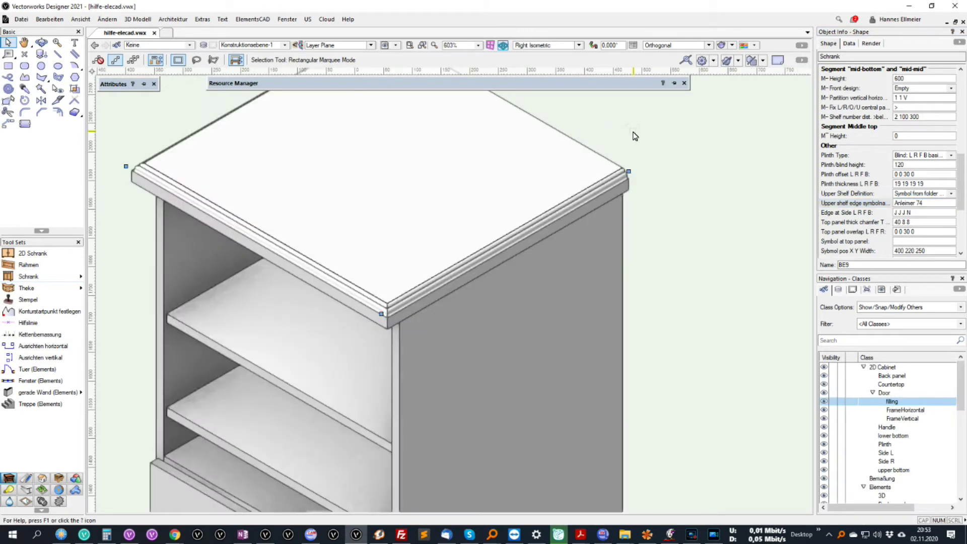
left_click(900, 212)
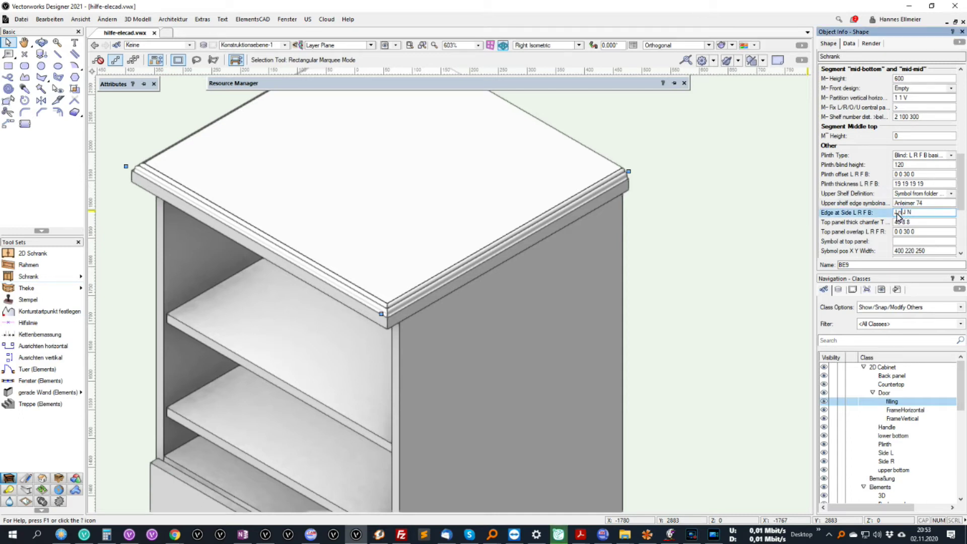
key("Return")
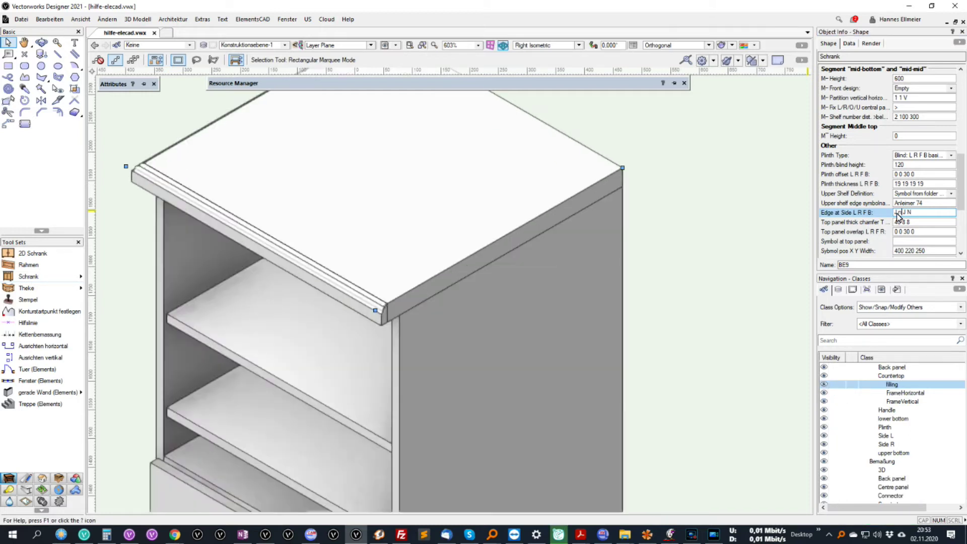
- Set the cabinet's upper shelf definition to No upper shelf
left_click(922, 193)
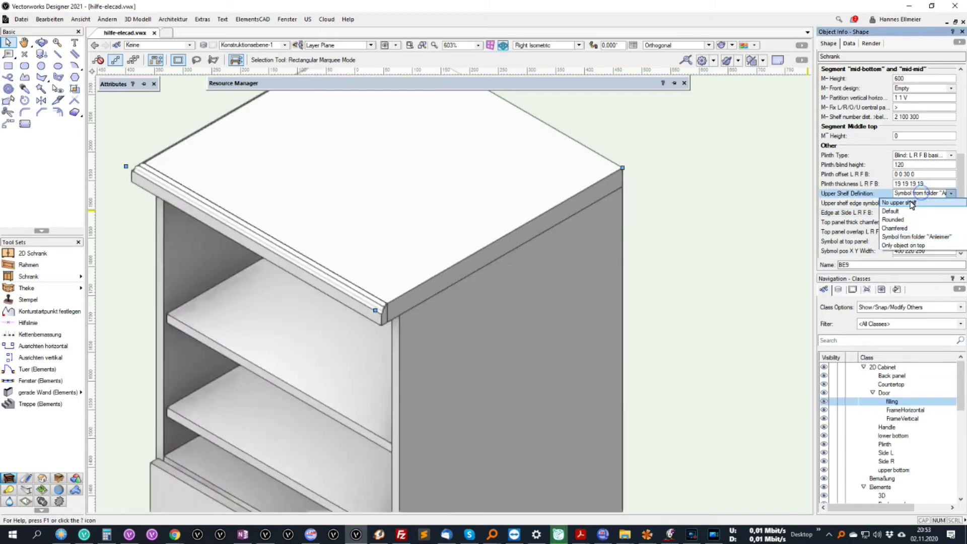
left_click(912, 203)
scroll(705, 186, "down", 4)
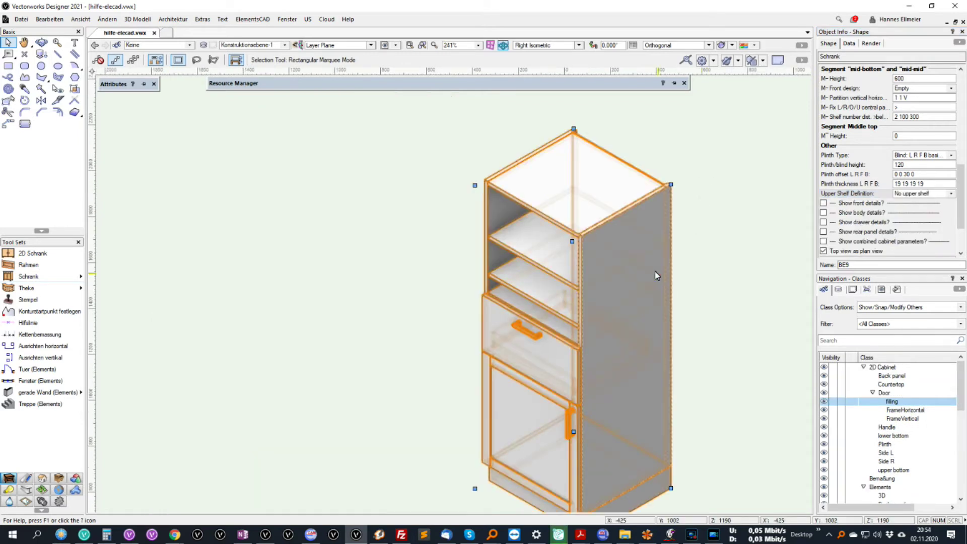
- Set the bottom segment's front definition to Symbol from folder "Fronten"
middle_click_drag(657, 269, 606, 207)
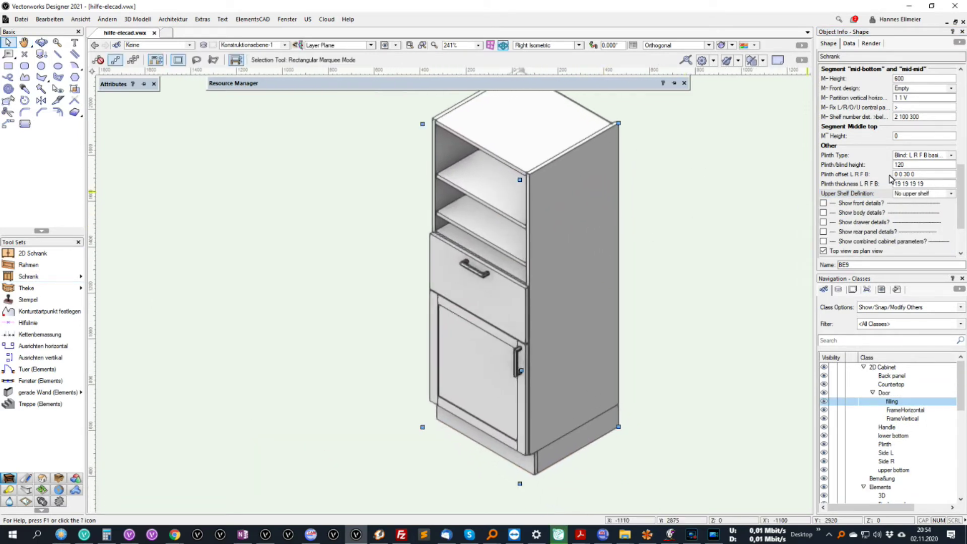
left_click_drag(962, 177, 964, 82)
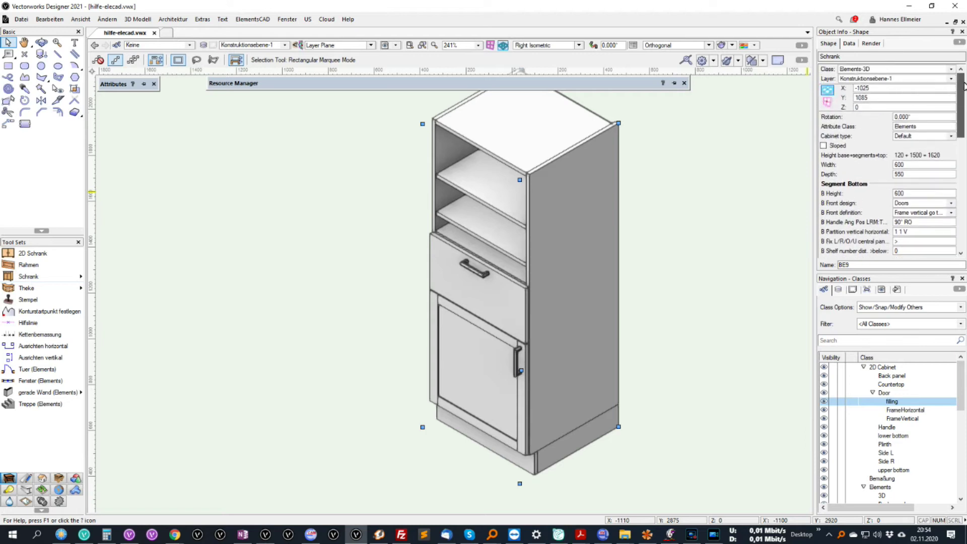
left_click(928, 212)
left_click(929, 212)
left_click(935, 203)
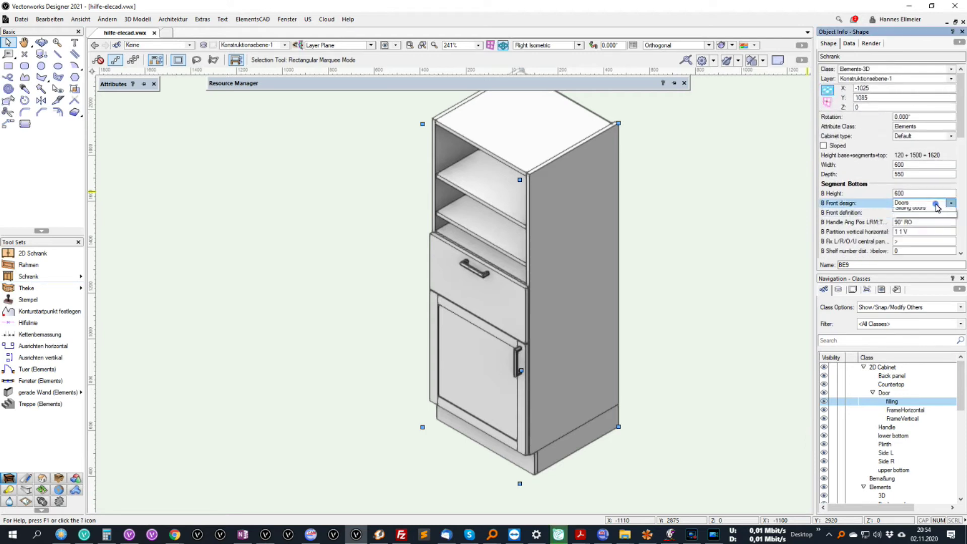
left_click(937, 207)
left_click_drag(961, 135, 961, 147)
left_click(951, 173)
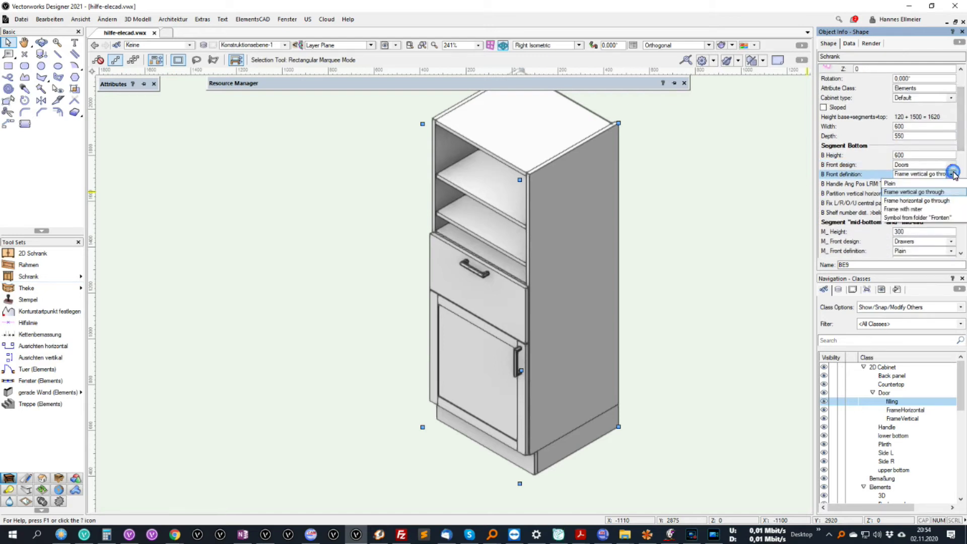
left_click(925, 217)
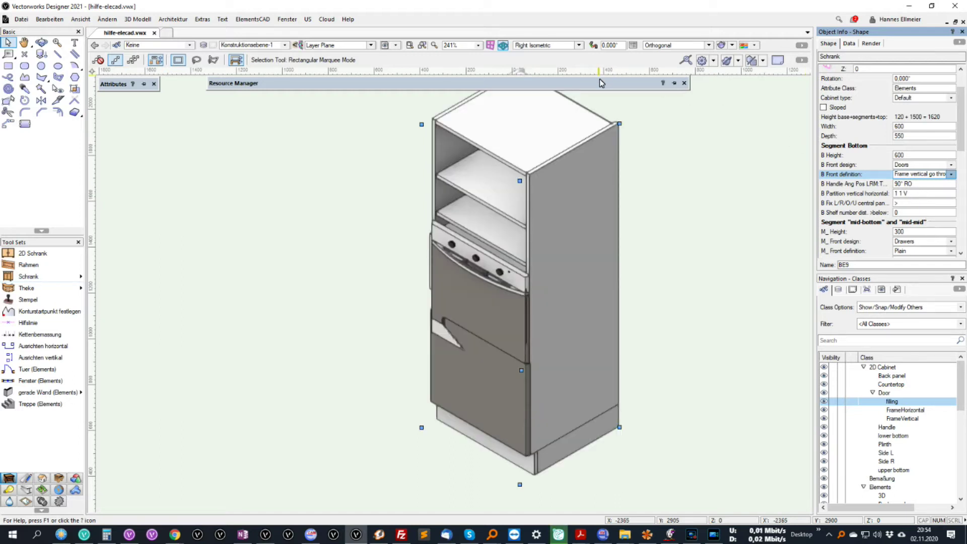
- Choose the lattice door Front 09 in the Fronten library folder and set it as the bottom segment's front symbol
mouse_move(599, 84)
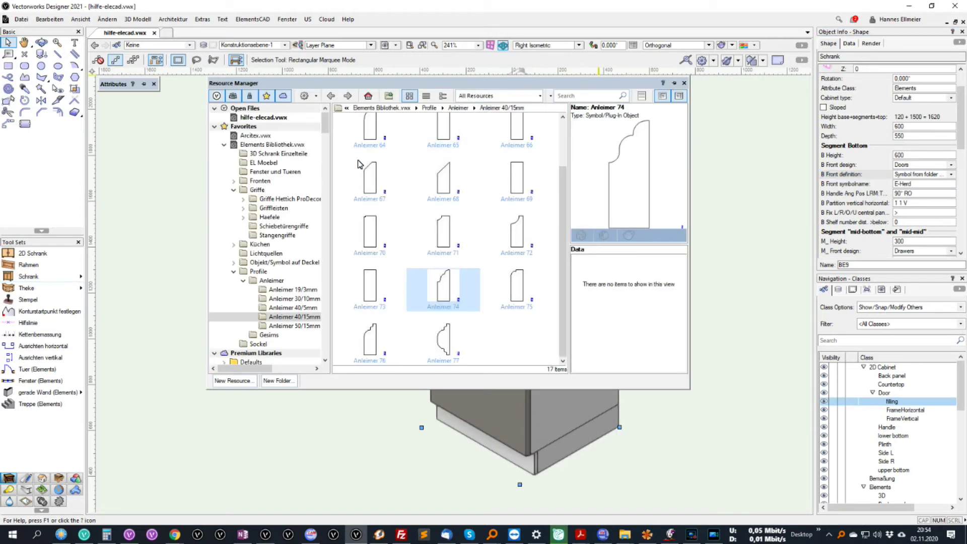
left_click(264, 181)
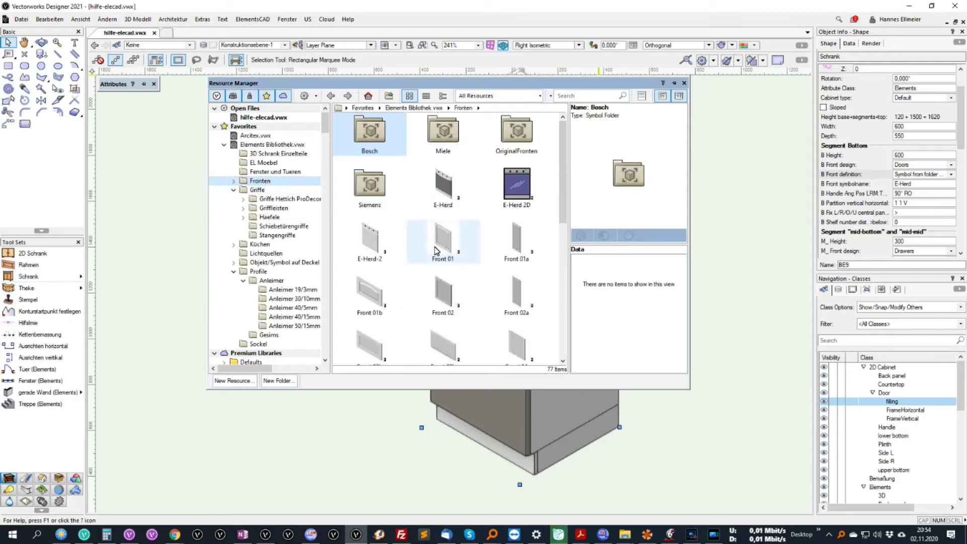
scroll(443, 242, "down", 10)
left_click(447, 182)
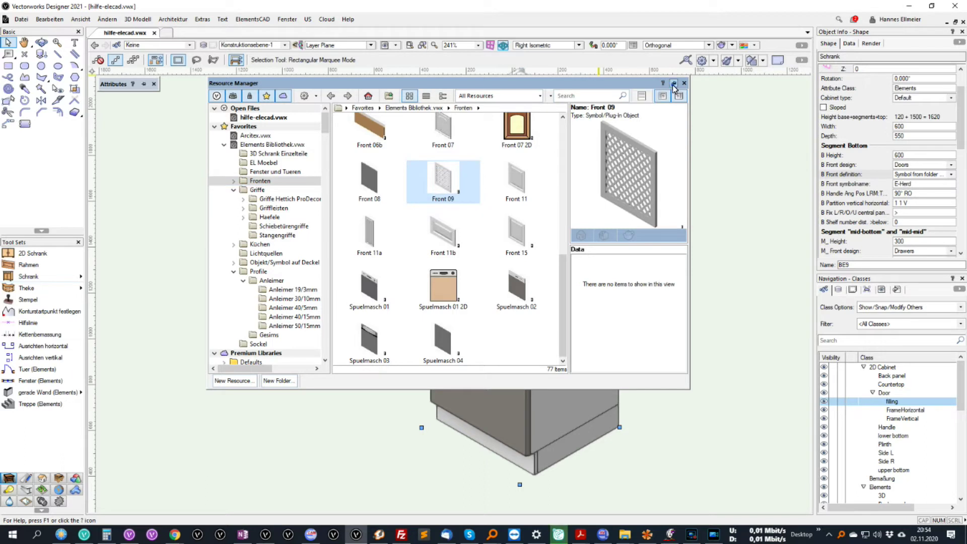
left_click(915, 184)
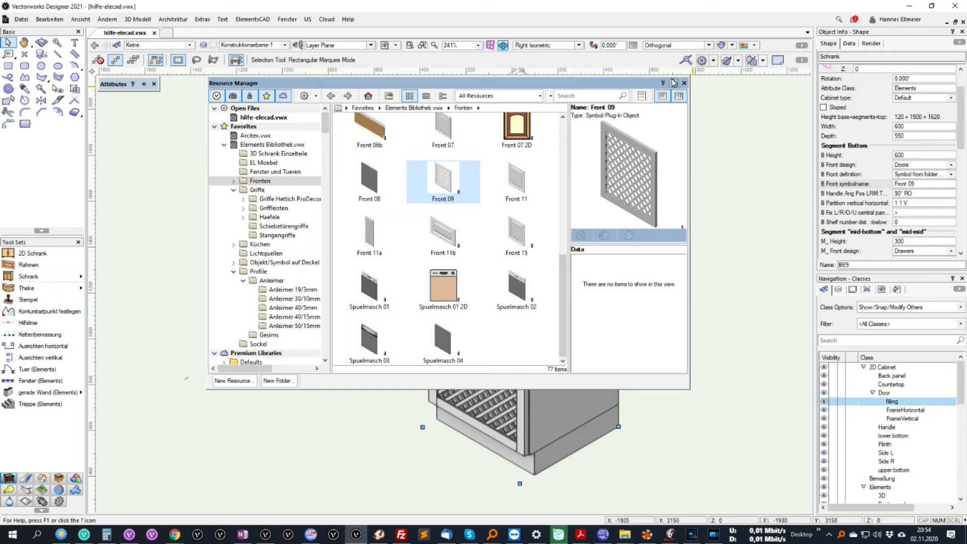
left_click(674, 83)
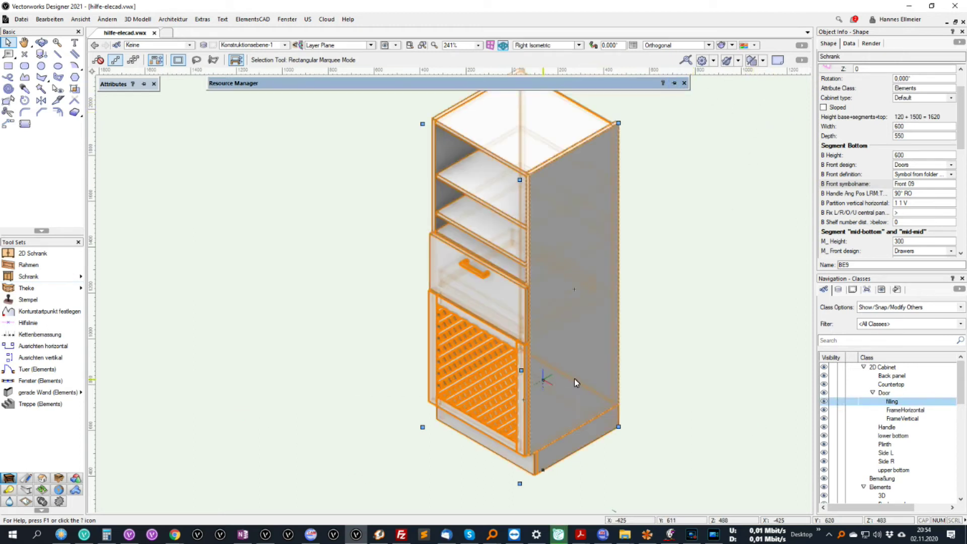
- Change the bottom segment's front symbol name to Front 07
mouse_move(573, 84)
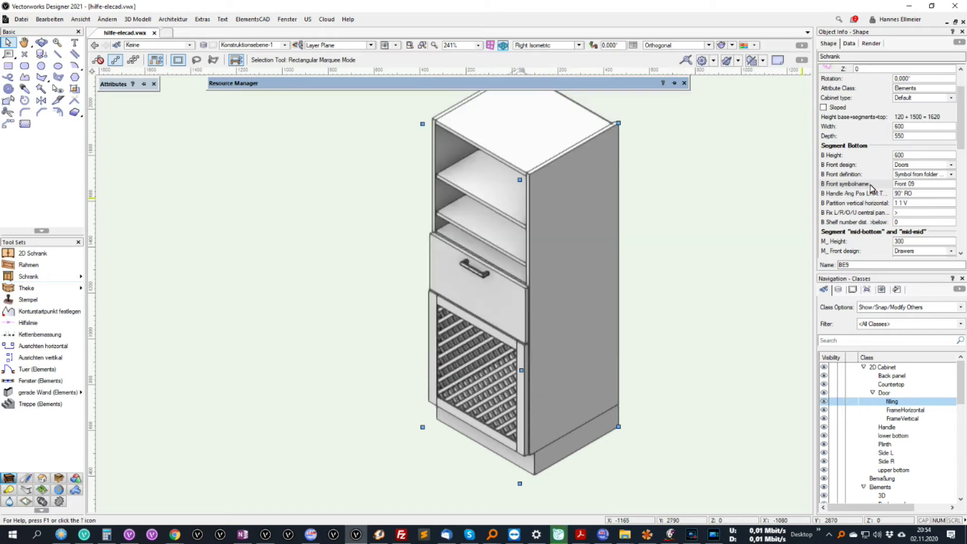
double_click(912, 187)
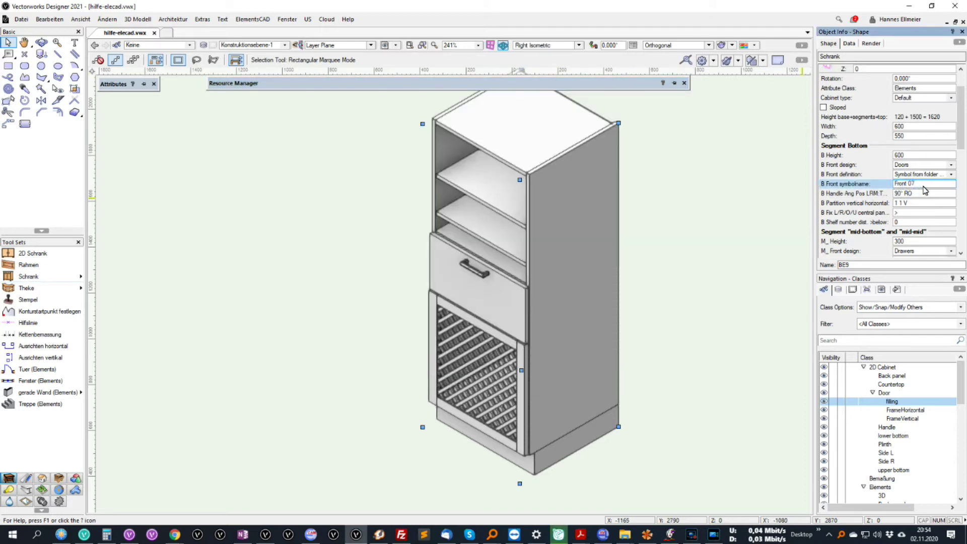
key("Return")
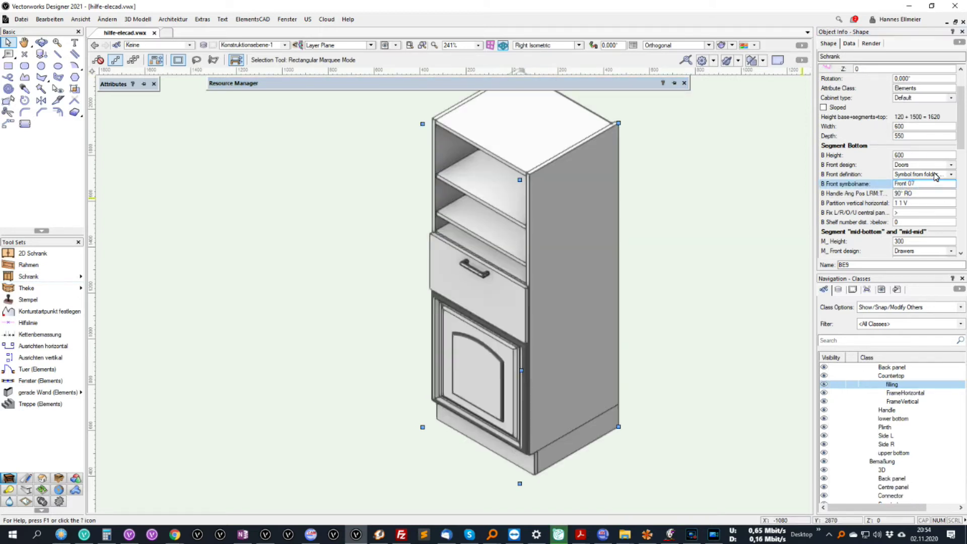
key("Return")
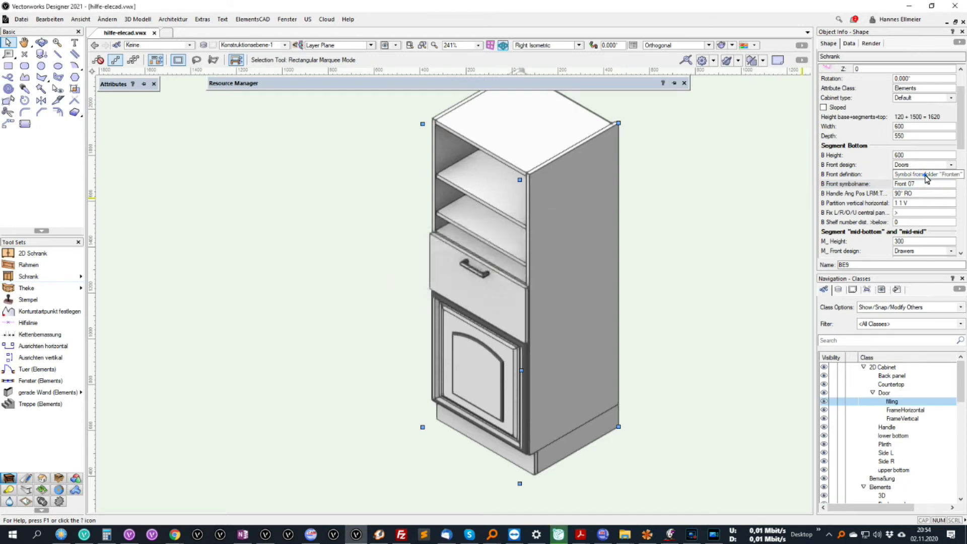
- Set the bottom segment's front definition to Plain
left_click(926, 174)
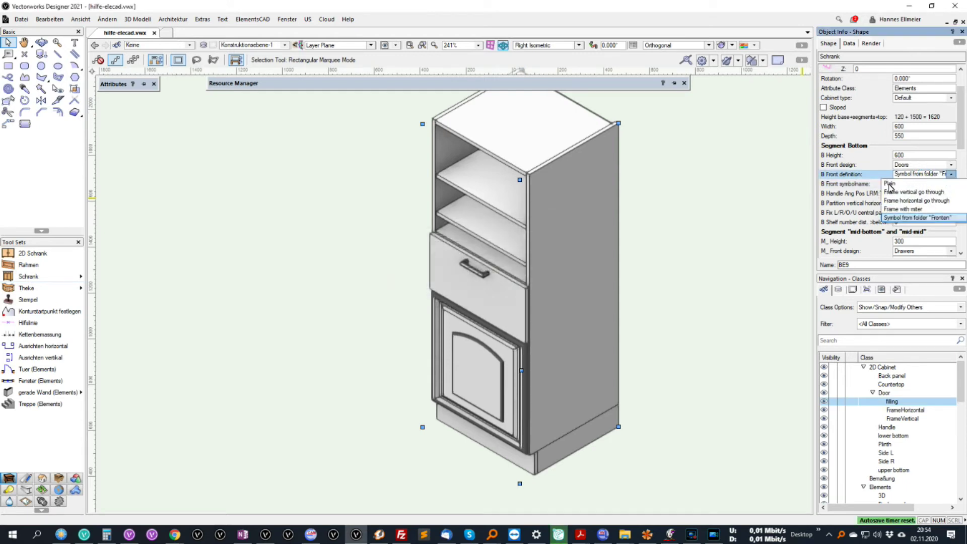
left_click(903, 175)
left_click(916, 175)
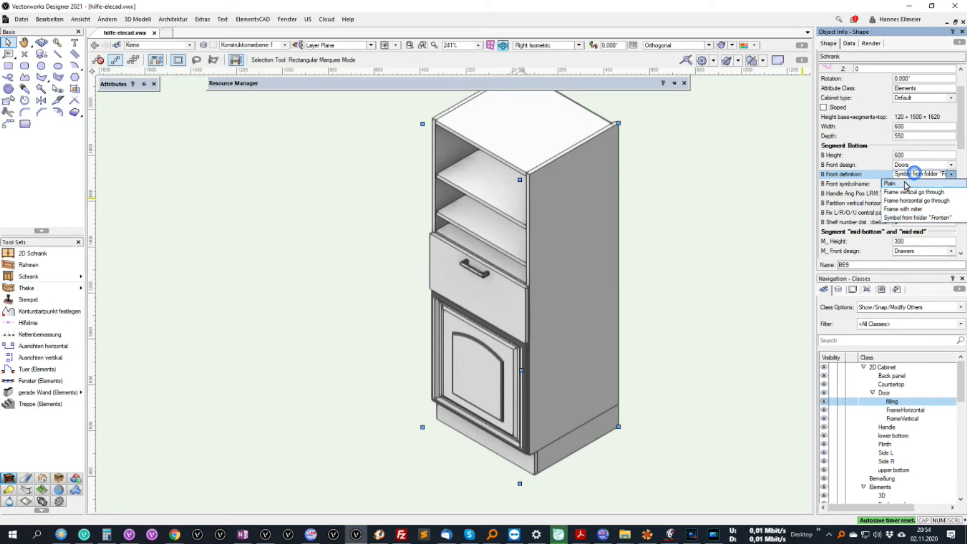
left_click(898, 186)
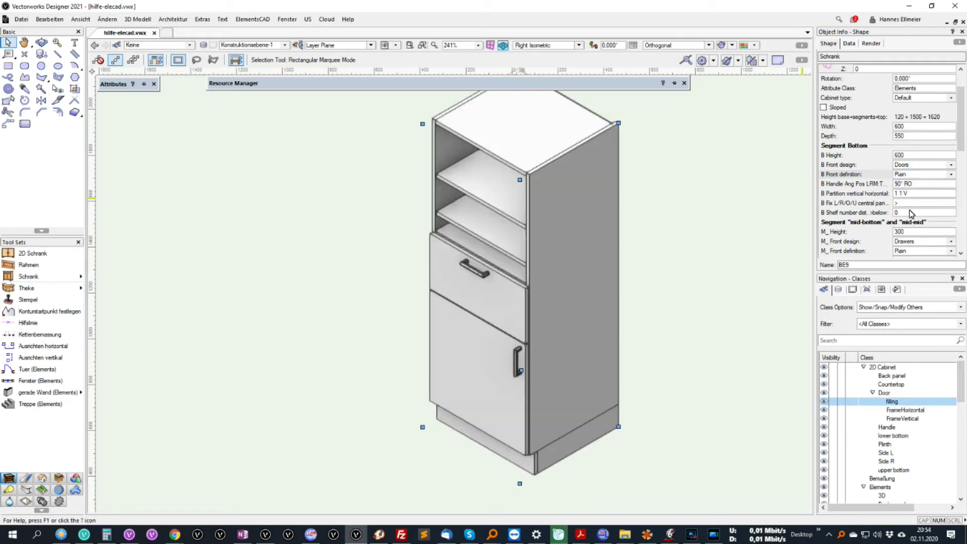
- Open the cabinet configuration and switch the uppermost Top panel from a full panel to strips in the body settings
scroll(963, 159, "down", 6)
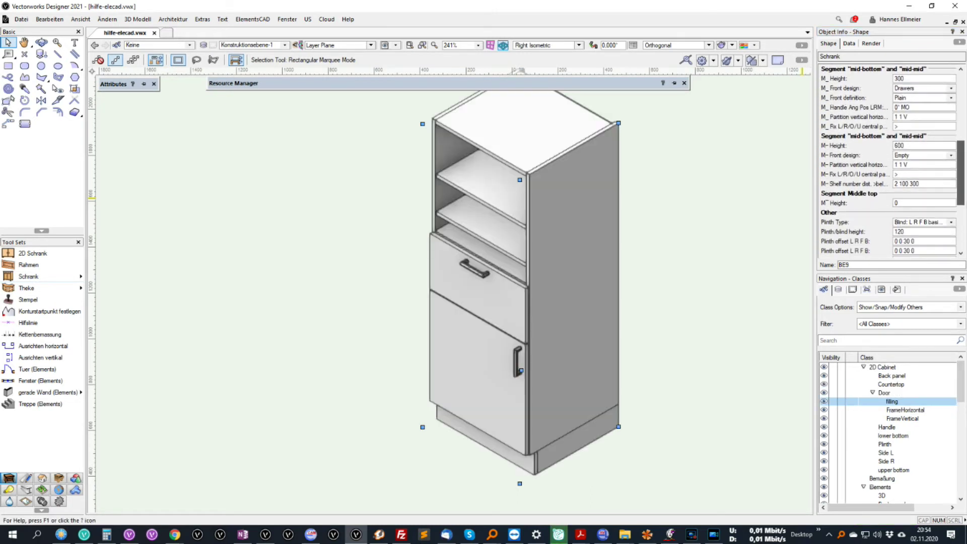
scroll(891, 201, "down", 2)
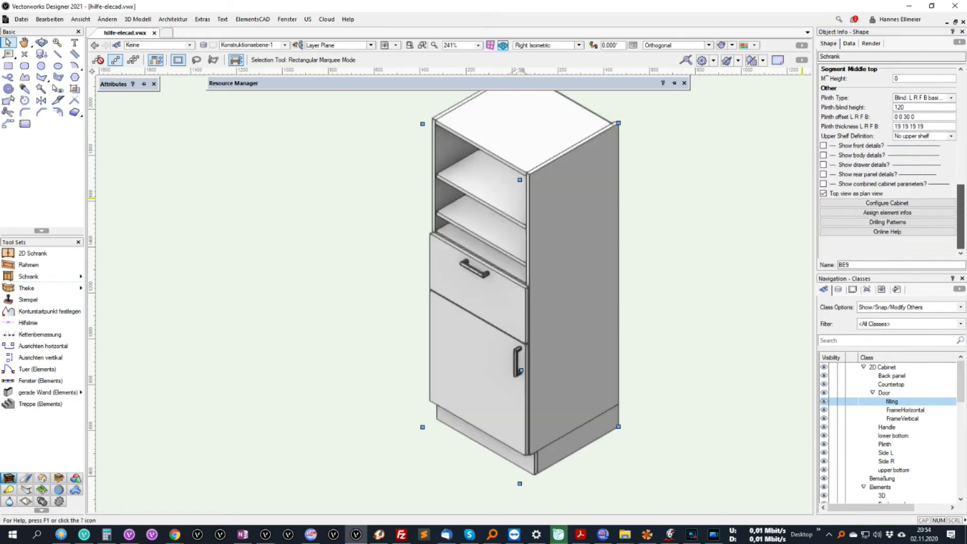
left_click(896, 204)
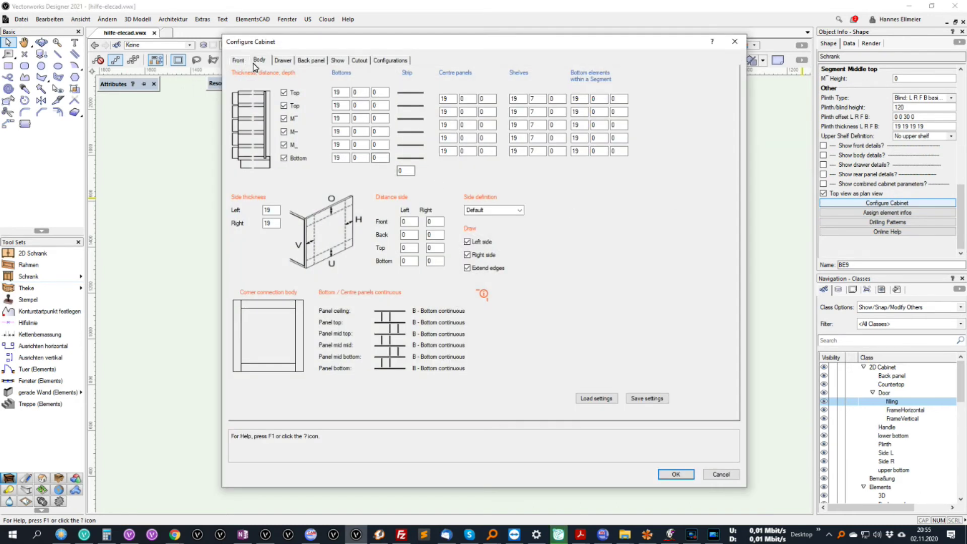
left_click(411, 95)
- Add a cutout to the right side panel Side R BE9_6 and set its X and Y dimensions to 111
left_click(360, 60)
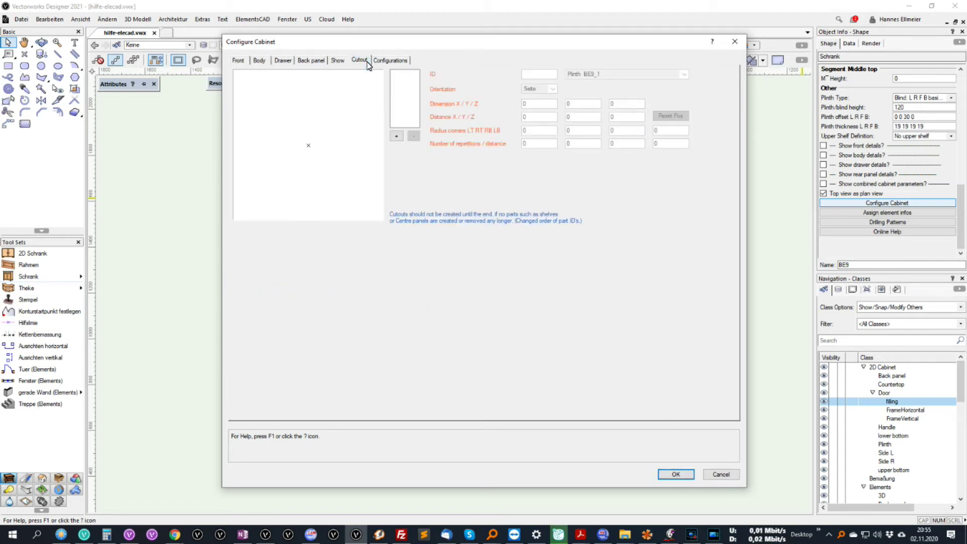
left_click(397, 136)
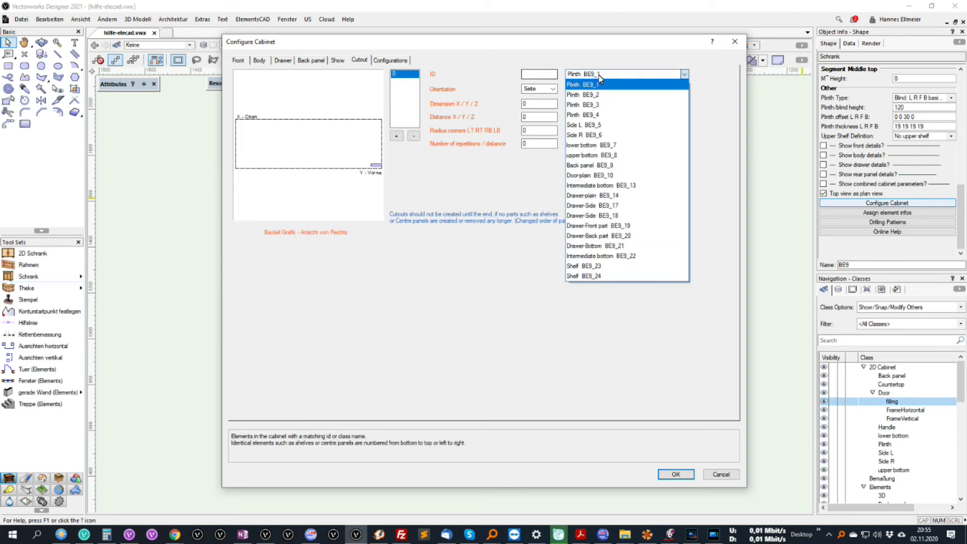
left_click(584, 135)
double_click(553, 103)
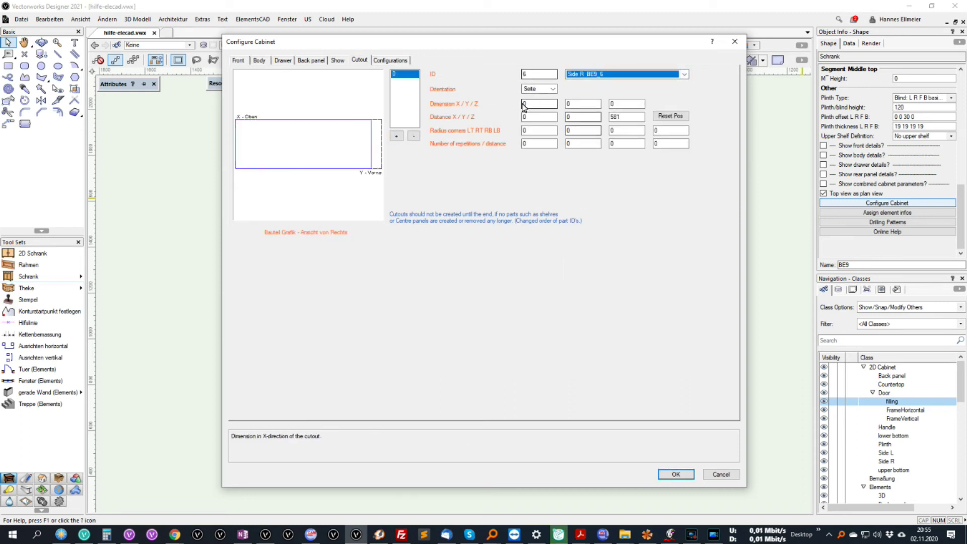
type("111")
key("Tab")
type("111")
key("Tab")
key("Tab")
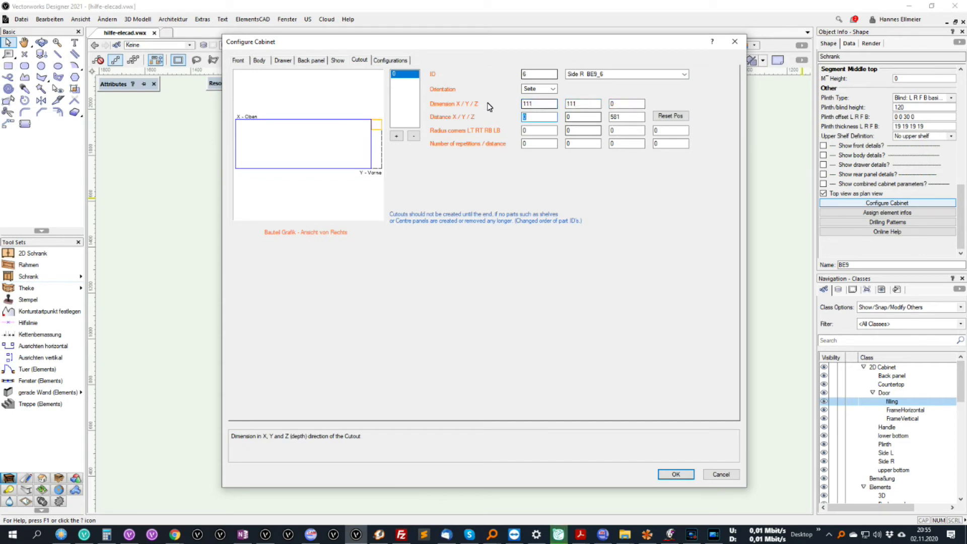
- Set the side panel cutout's X and Y distances to 222
type("222")
key("Tab")
type("222")
key("Tab")
key("Tab")
key("Tab")
- Set all four corner radii of the cutout to 55, enter its repetitions and apply the cabinet configuration
type("111")
key("Tab")
key("shift+Tab")
type("5555")
key("Tab")
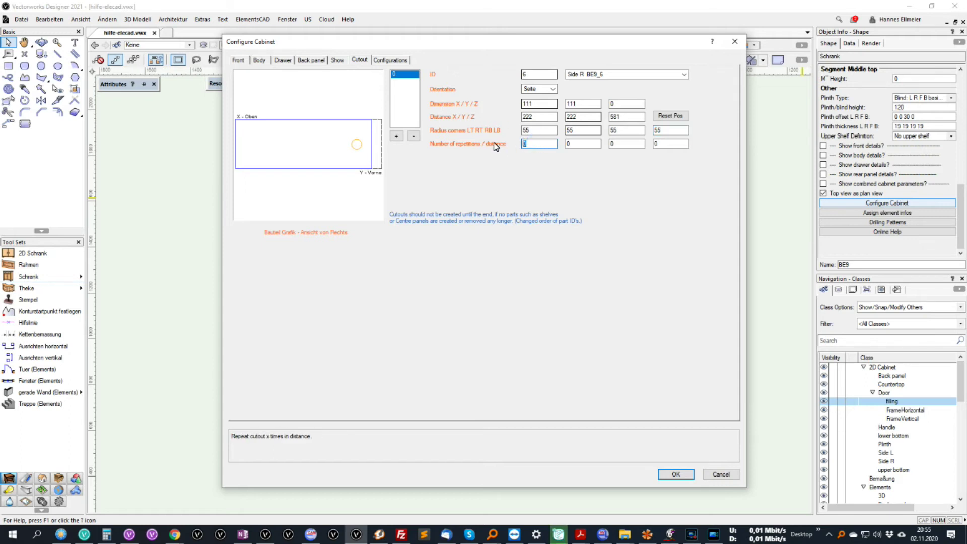
type("55")
left_click(675, 474)
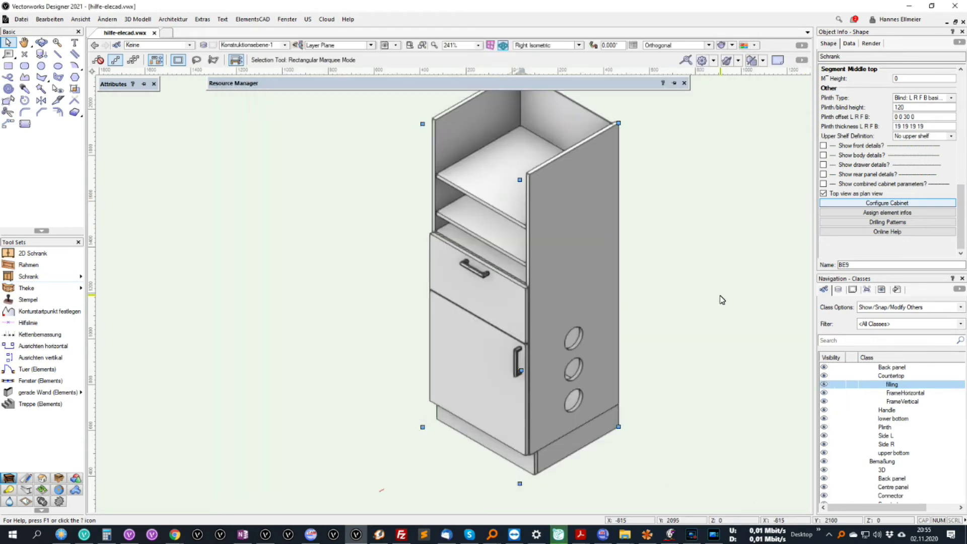
left_click(254, 19)
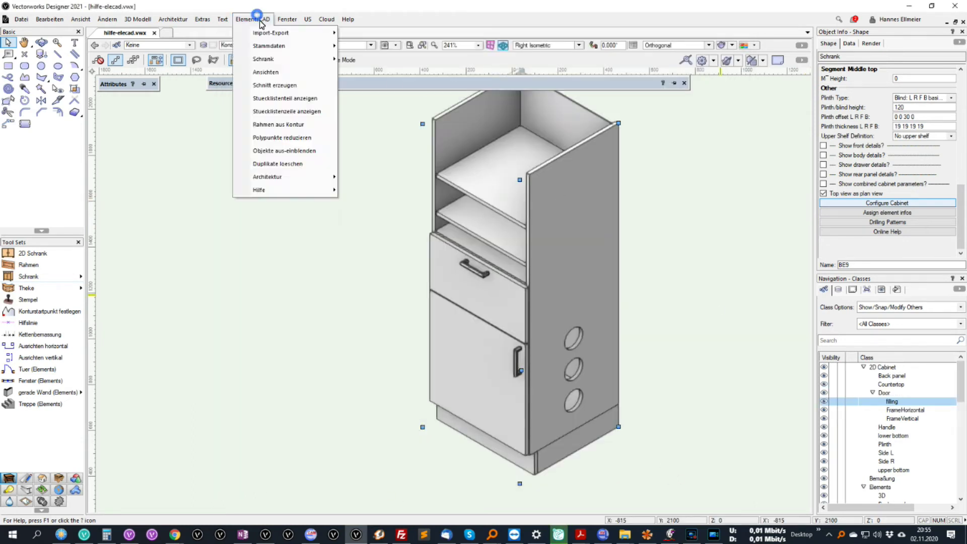
mouse_move(320, 63)
left_click(392, 72)
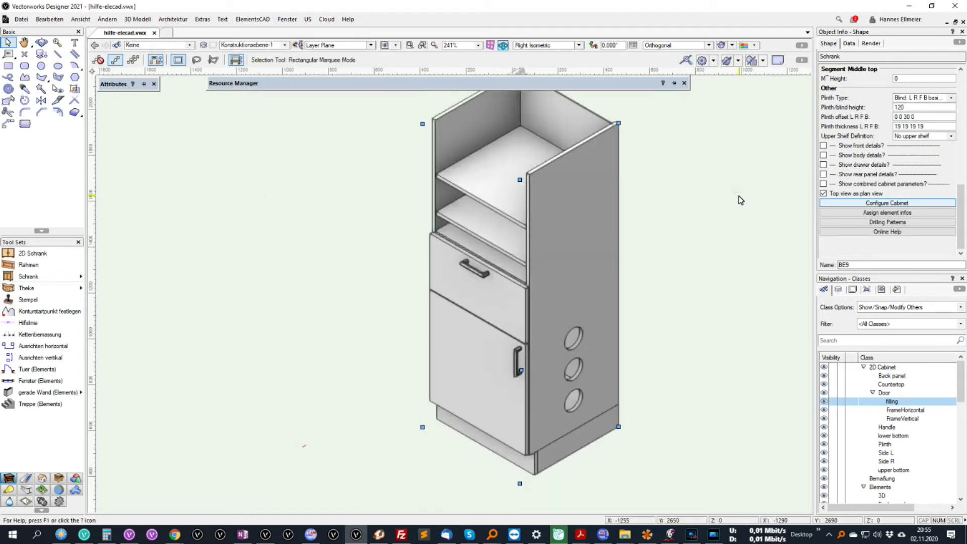
- Set the default strip width to 80, give both Top panels strips with a depth of 80, and apply the configuration
left_click(914, 202)
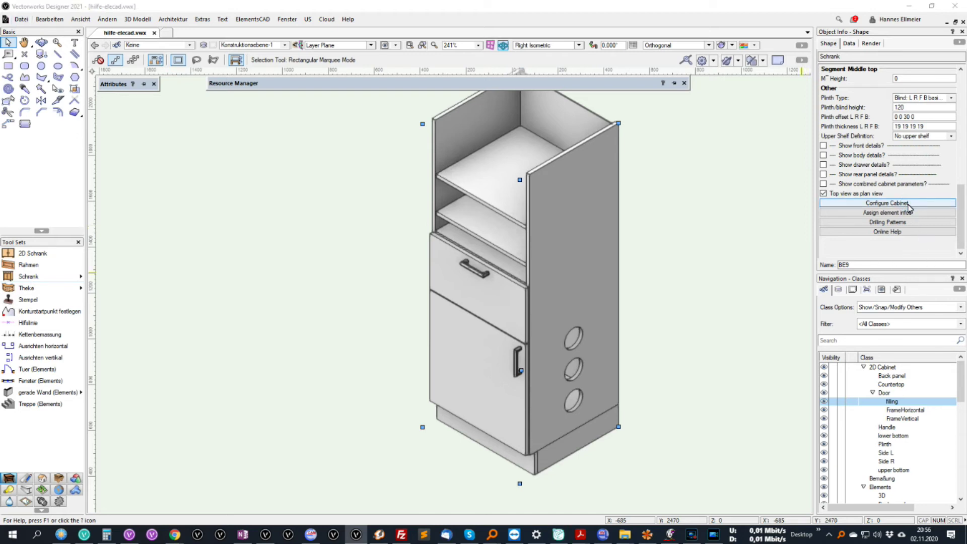
left_click(401, 170)
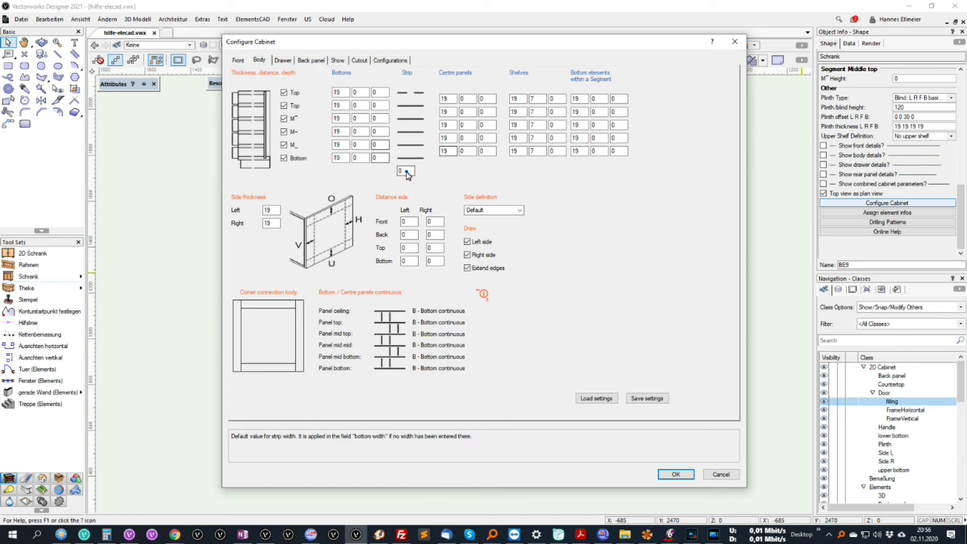
left_click_drag(402, 170, 390, 172)
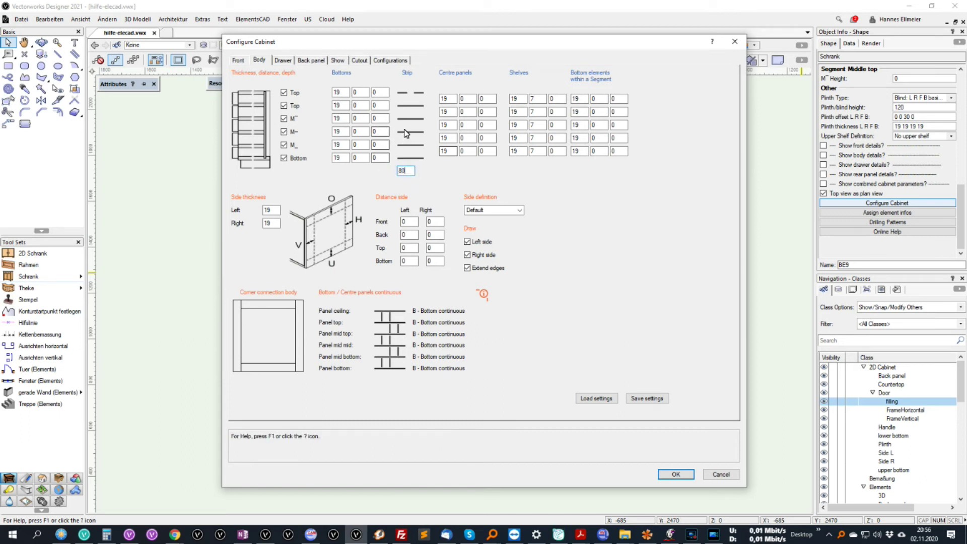
left_click_drag(378, 92, 358, 93)
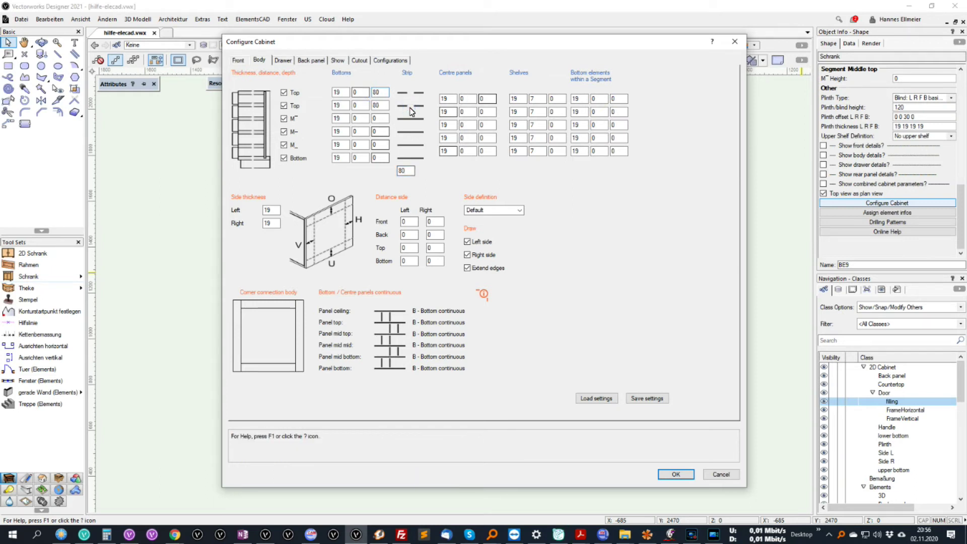
left_click(675, 474)
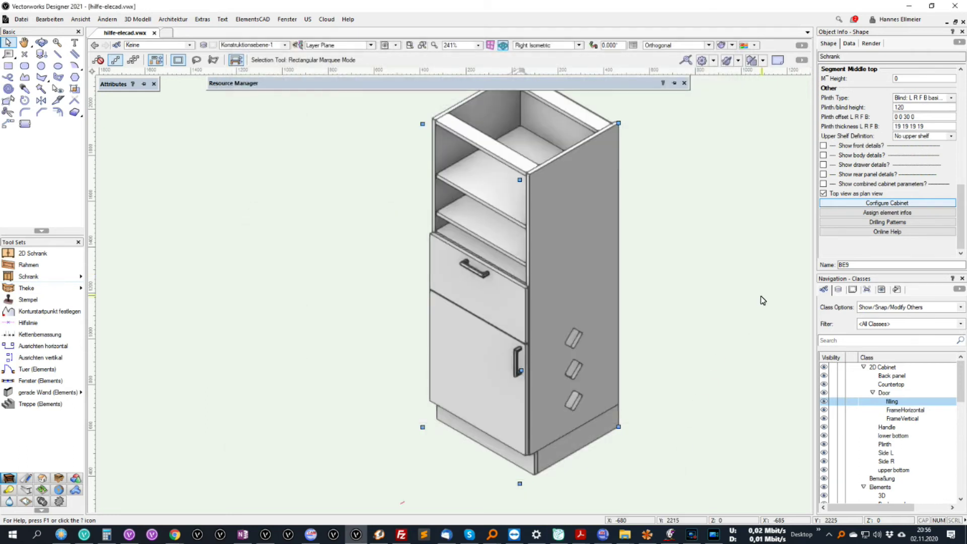
scroll(741, 294, "down", 2)
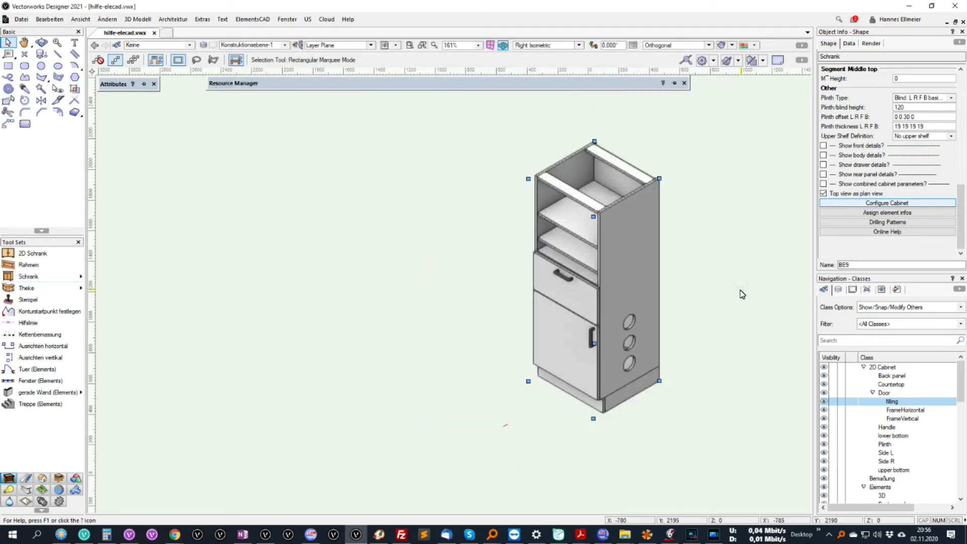
middle_click_drag(725, 276, 690, 285)
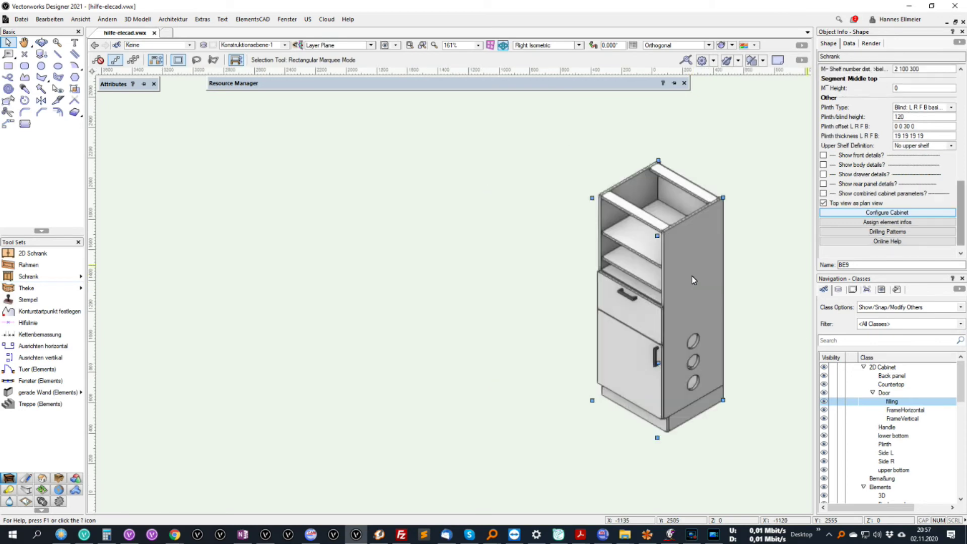
- In the cabinet configuration, switch the fronts of the three lowest segments from overlying to flush closing
left_click(905, 215)
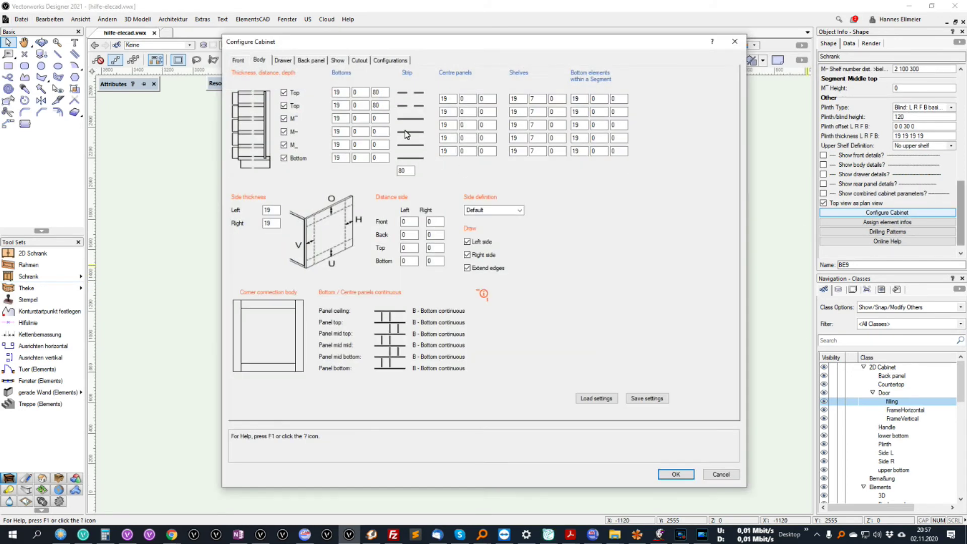
left_click(242, 60)
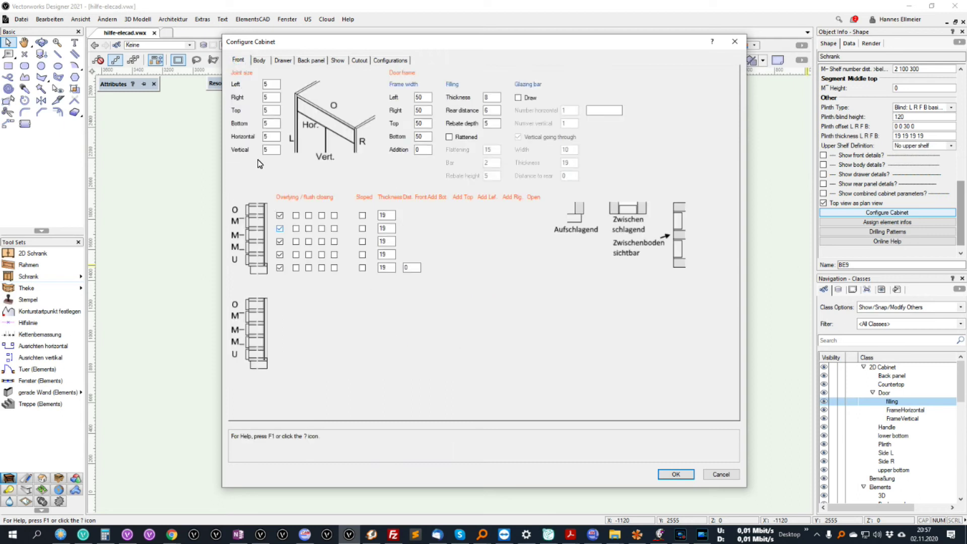
left_click(279, 268)
left_click(279, 254)
left_click(279, 242)
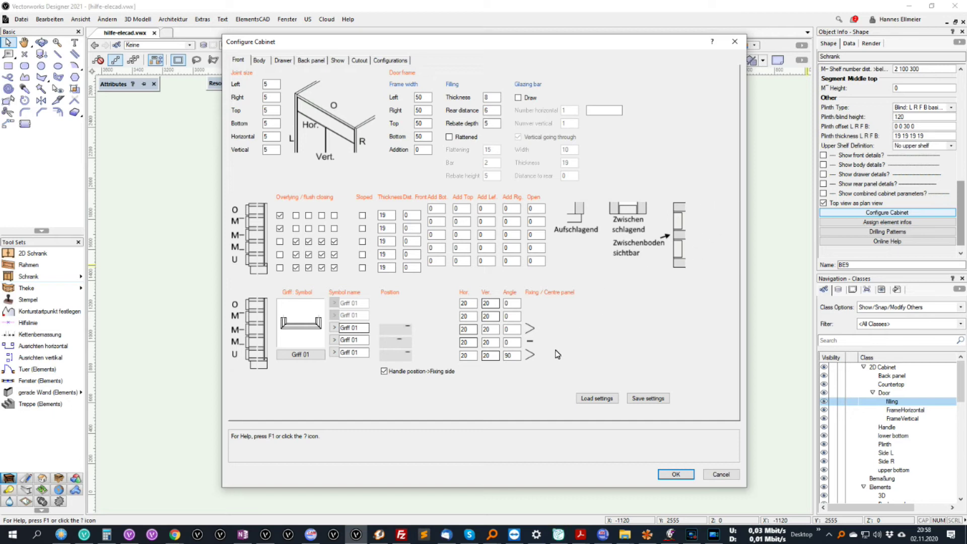
- Change the fixing side of the bottom segment's door to left (<)
left_click(529, 357)
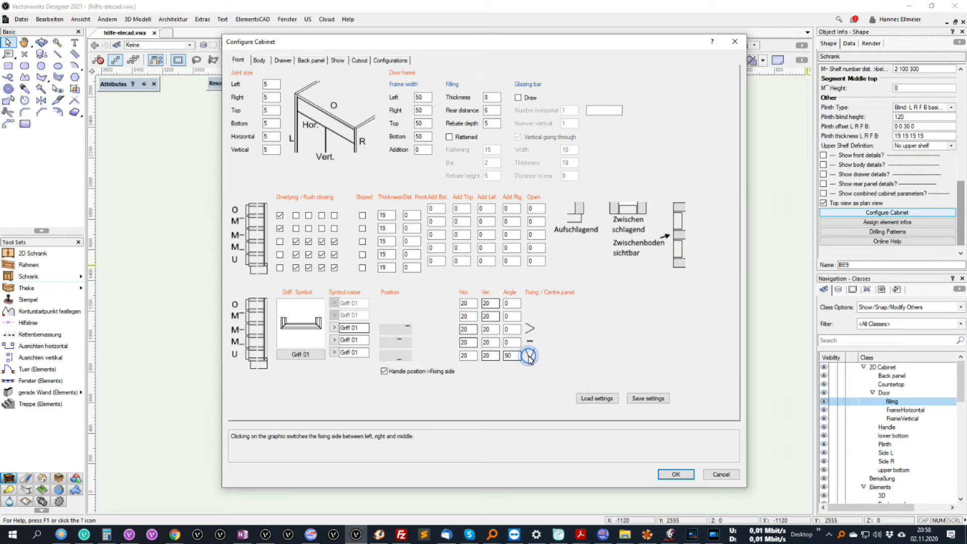
left_click(529, 356)
left_click(529, 357)
left_click(529, 356)
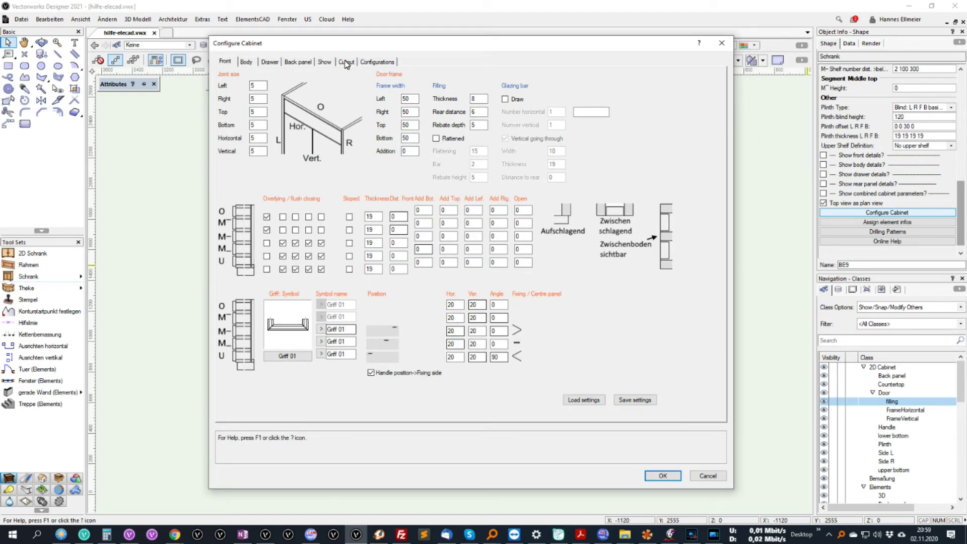
- Hide the topmost segment group's shelves, separate just the hidden elements into their own object split as extrude, and apply the configuration
left_click(331, 63)
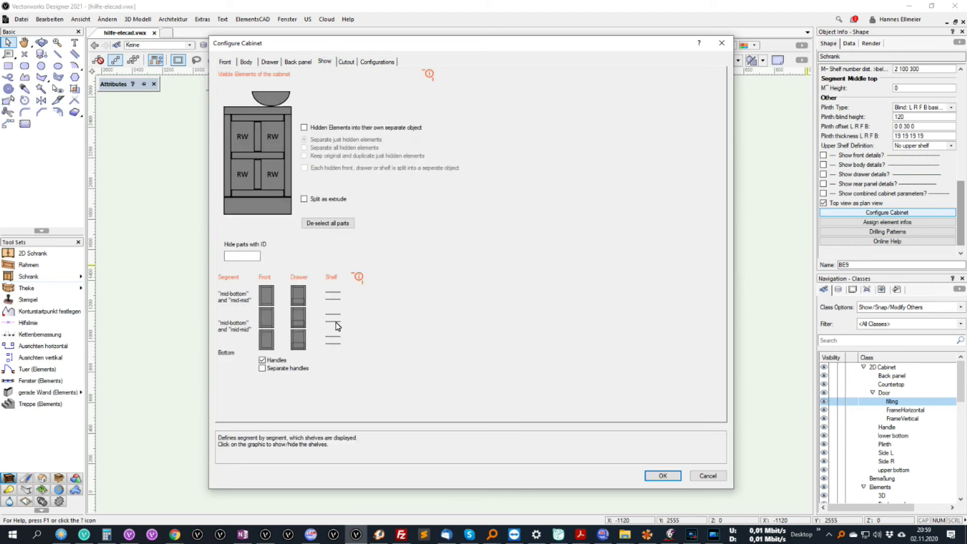
left_click_drag(495, 54, 534, 67)
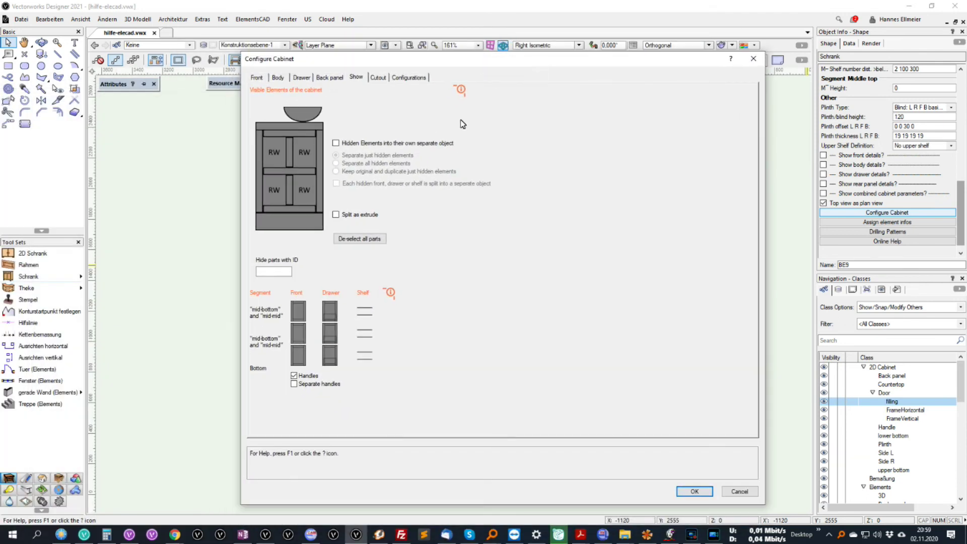
left_click(371, 316)
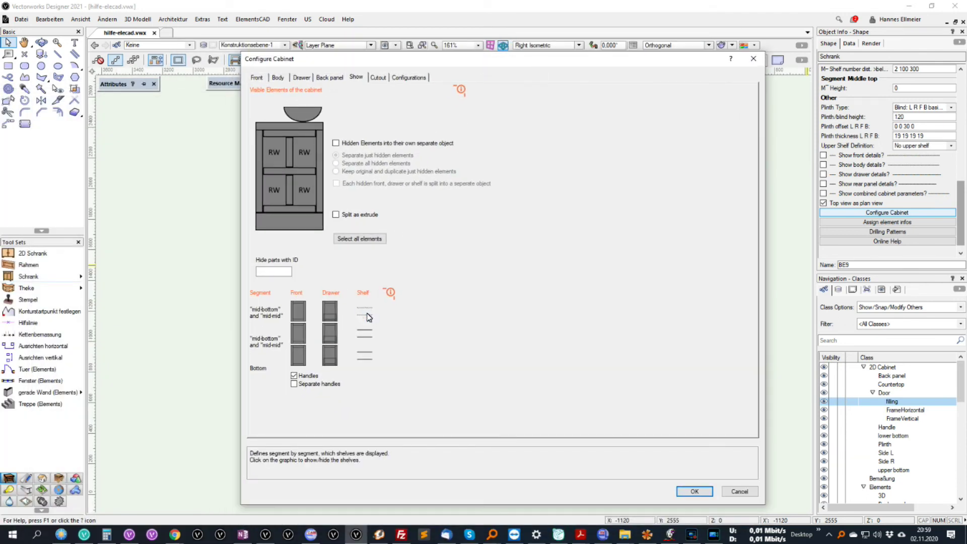
left_click(341, 144)
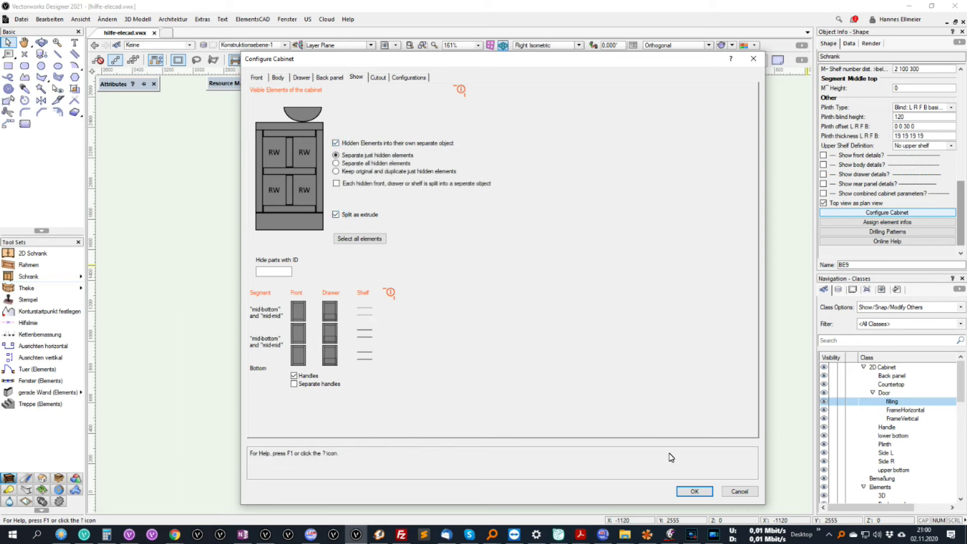
left_click(694, 490)
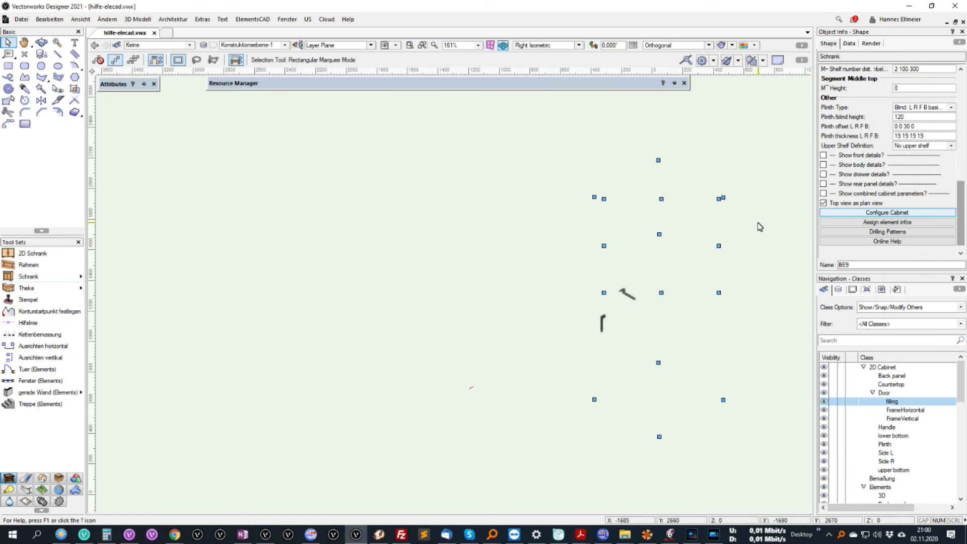
- Enter the separated shelf group and open the upper shelf's extrude profile for editing in Top/Plan view
left_click(758, 187)
left_click(632, 242)
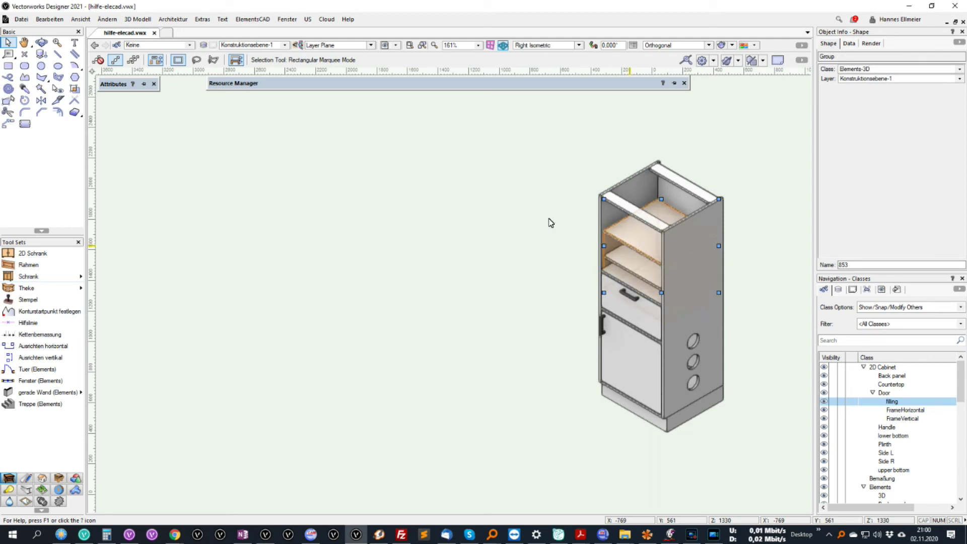
key("ctrl+[")
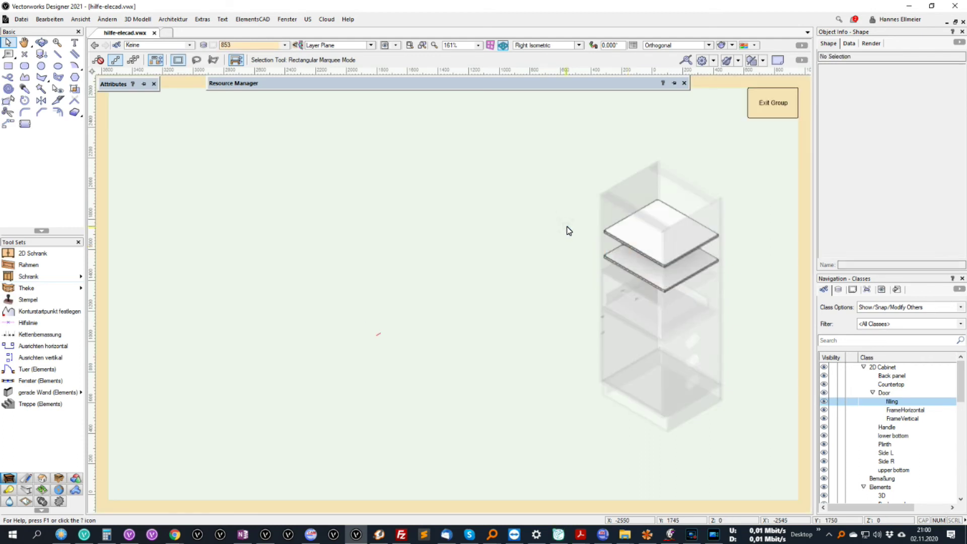
left_click(623, 242)
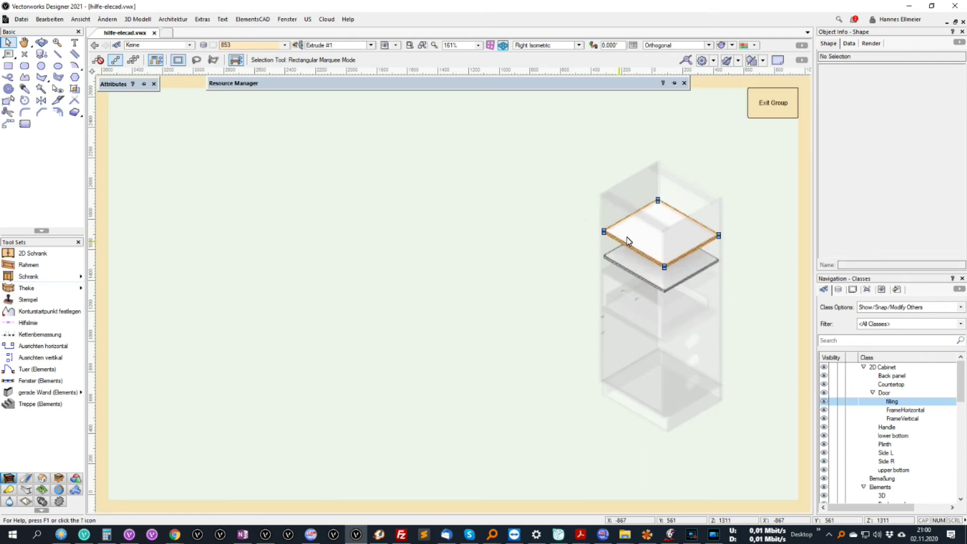
double_click(627, 241)
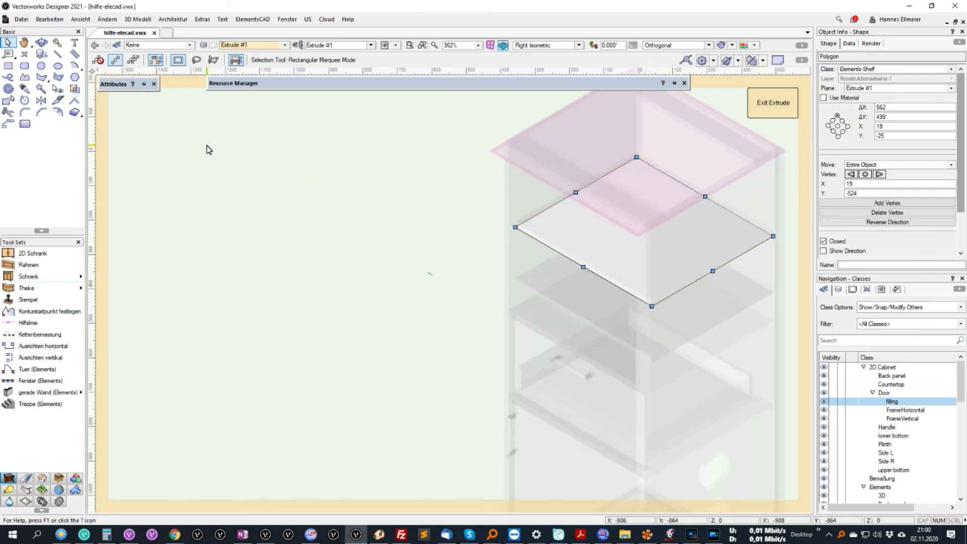
key("5")
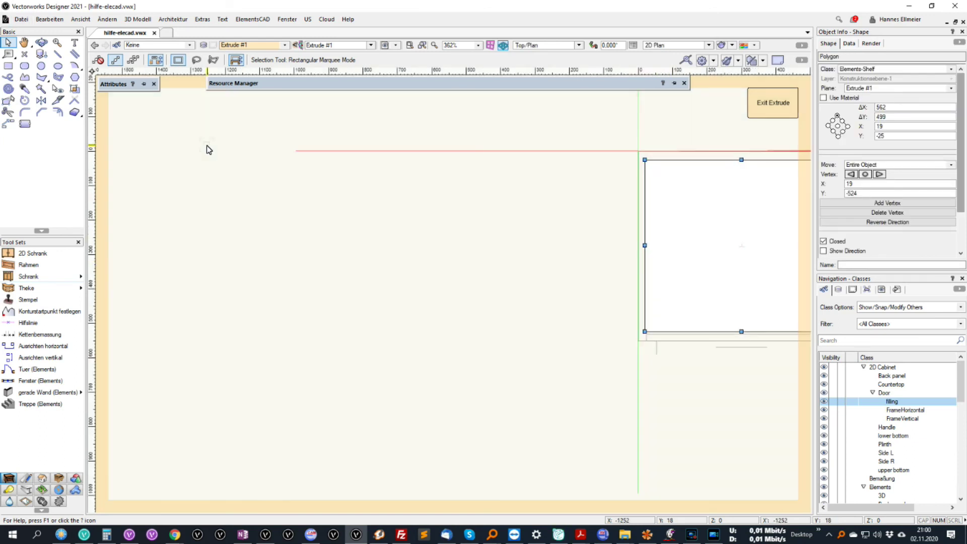
- Draw an arc with a radius of about 1141 between the two front corners of the shelf profile, centred in front of it
middle_click_drag(698, 274, 464, 275)
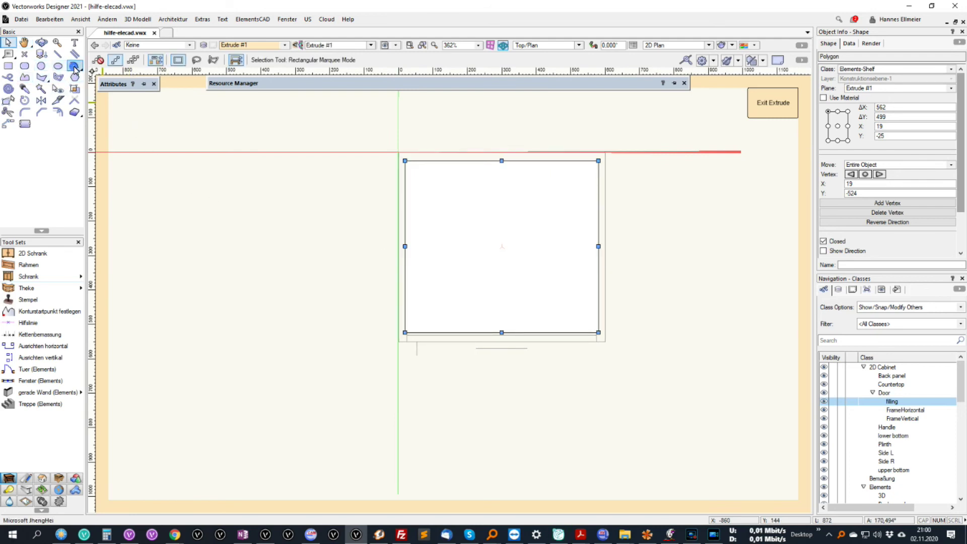
left_click(72, 66)
left_click(151, 60)
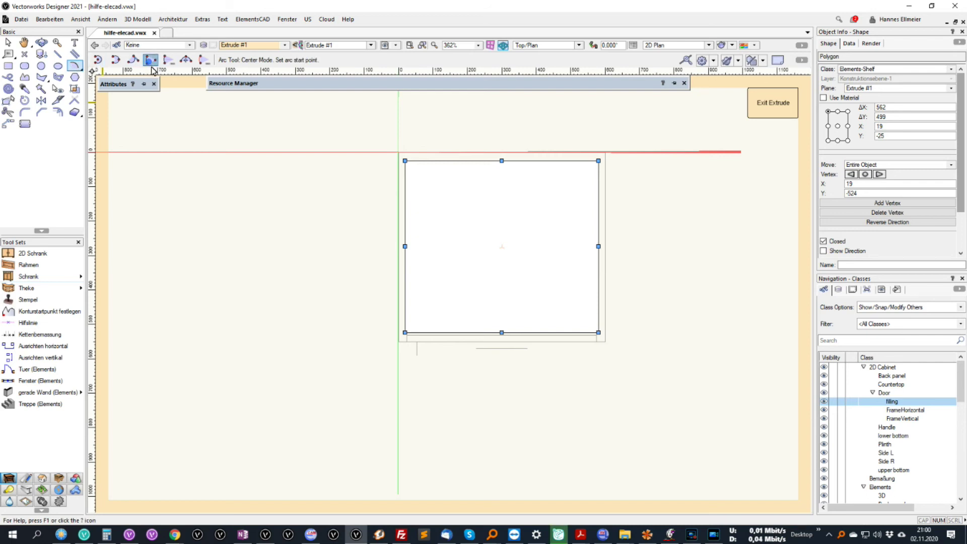
left_click(405, 333)
left_click(597, 332)
scroll(565, 429, "down", 4)
middle_click_drag(569, 410, 568, 341)
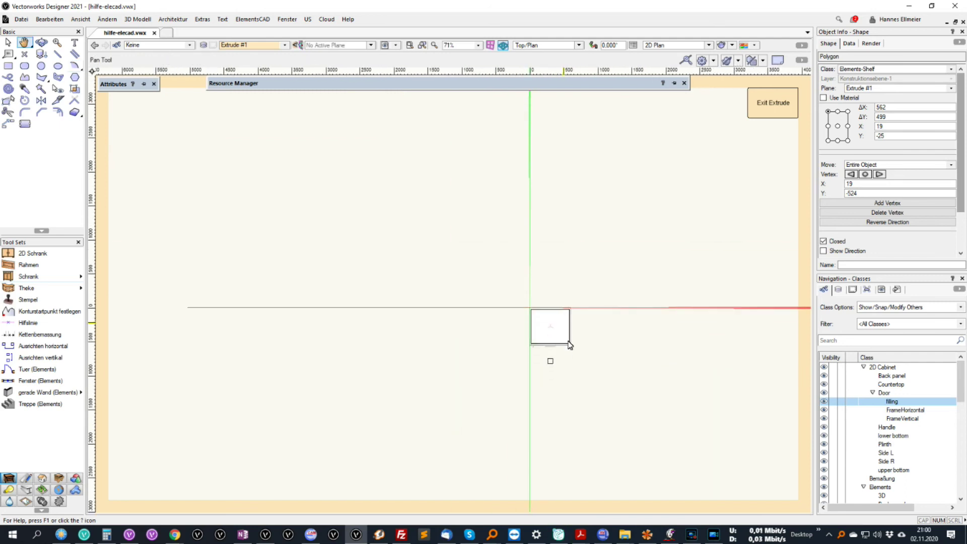
left_click(553, 421)
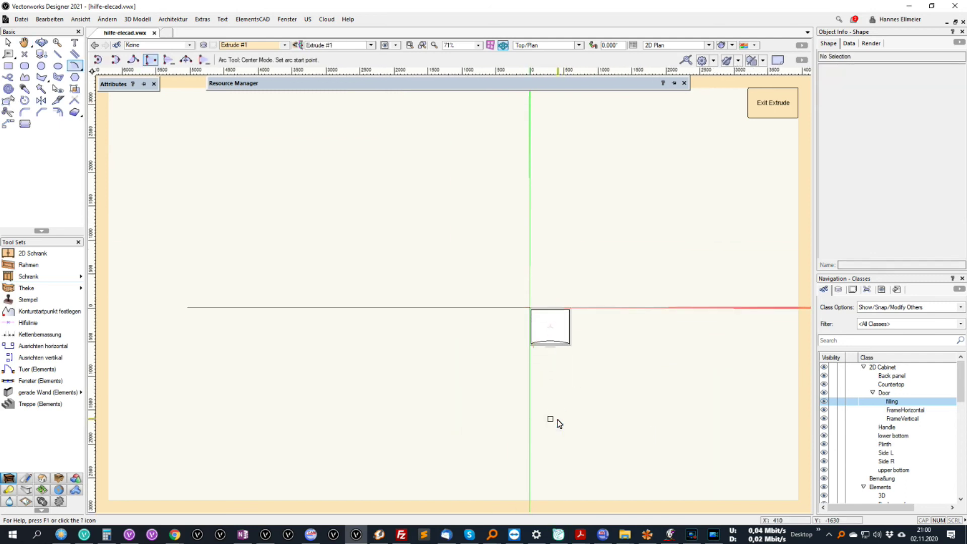
- Clip the shelf profile with the arc, delete the arc and return to the design layer Konstruktionsebene-1
key("ctrl+a")
right_click(556, 326)
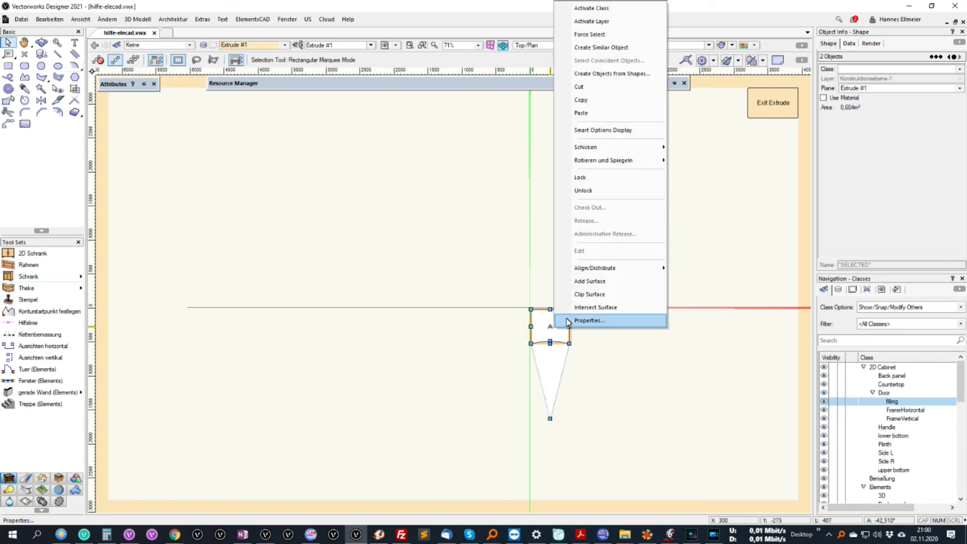
left_click(612, 295)
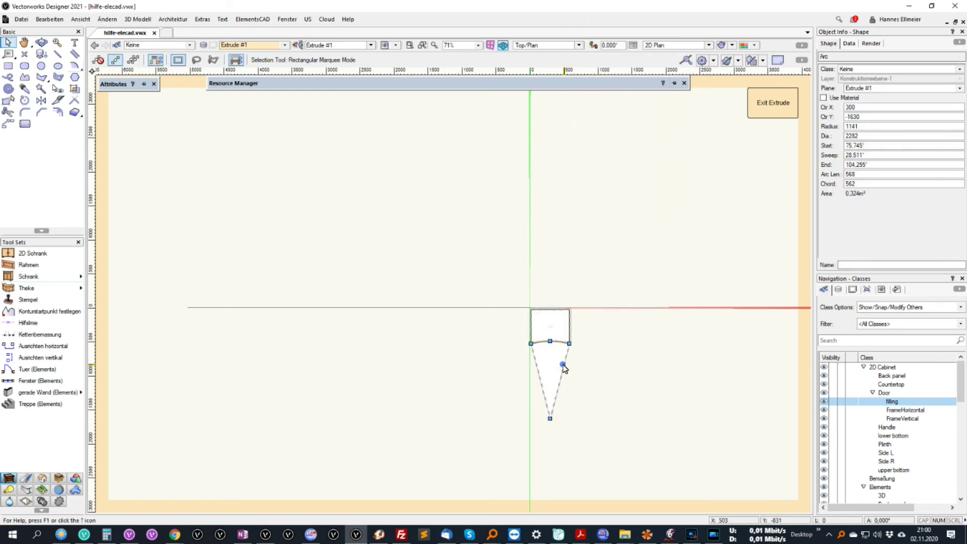
key("Delete")
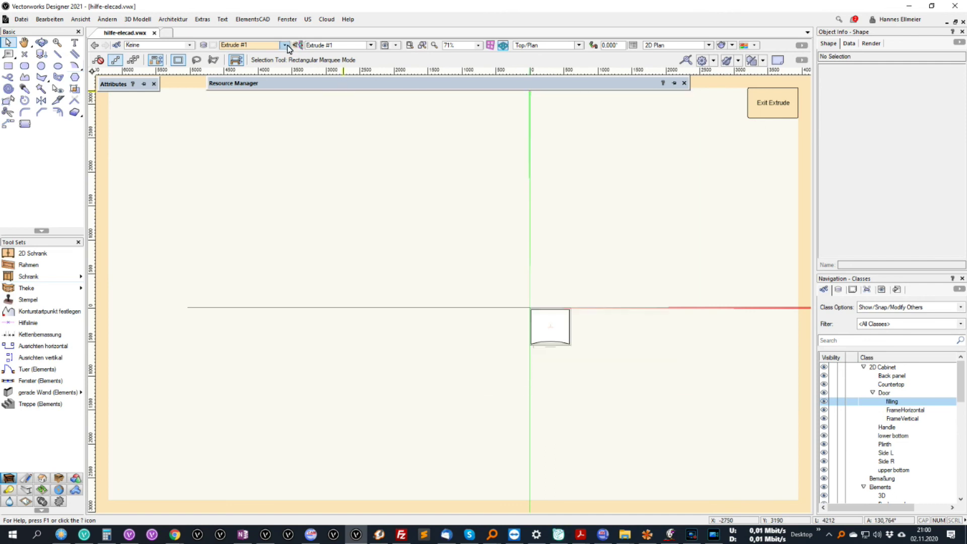
left_click(285, 44)
left_click(273, 54)
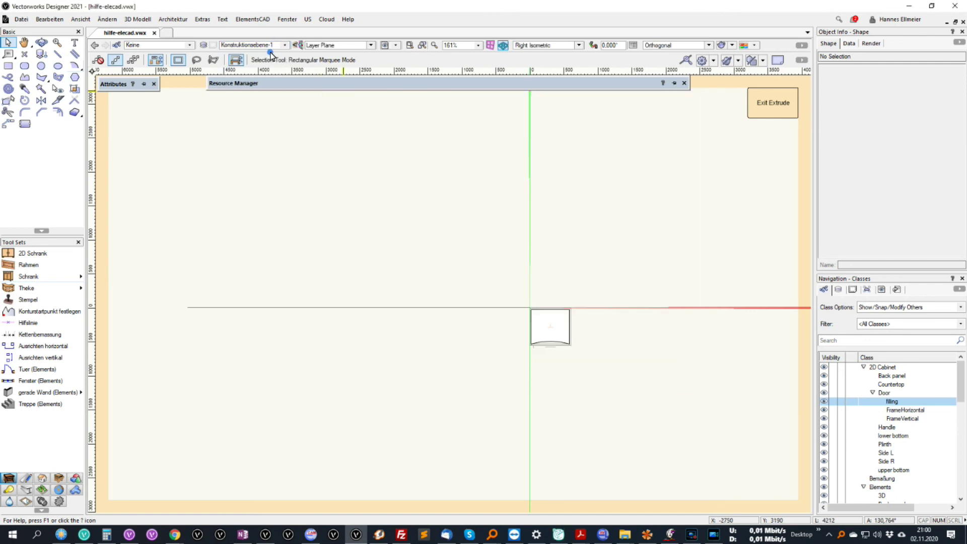
scroll(738, 177, "up", 2)
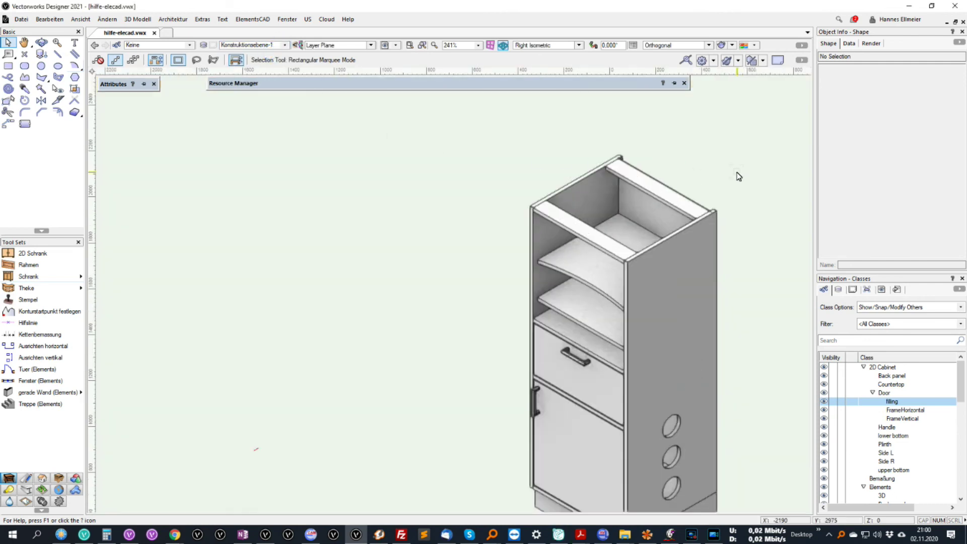
scroll(638, 171, "down", 2)
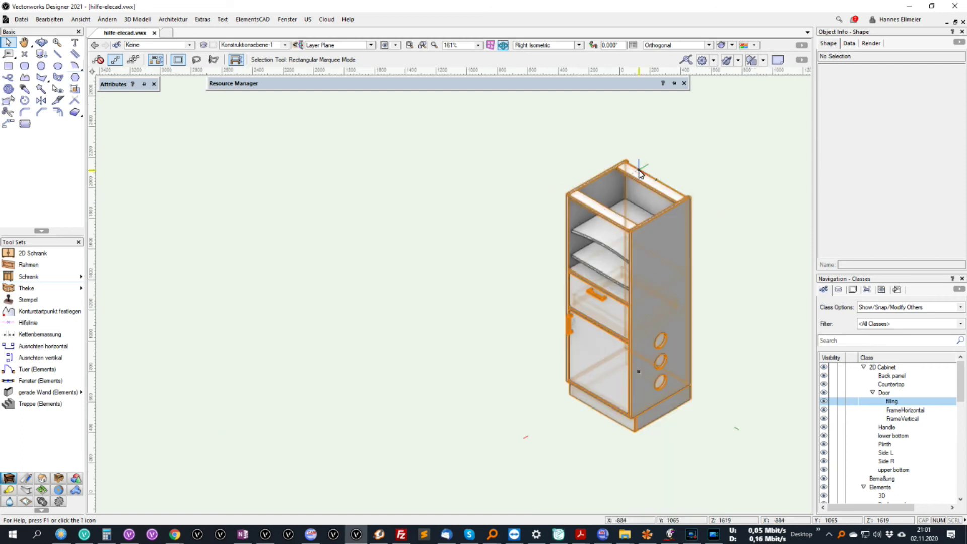
- Select the whole cabinet with its shelves and apply the wood texture Wapp011 from Arcitex.vwx, preserving the folder hierarchy on import
left_click_drag(528, 124, 750, 470)
mouse_move(574, 86)
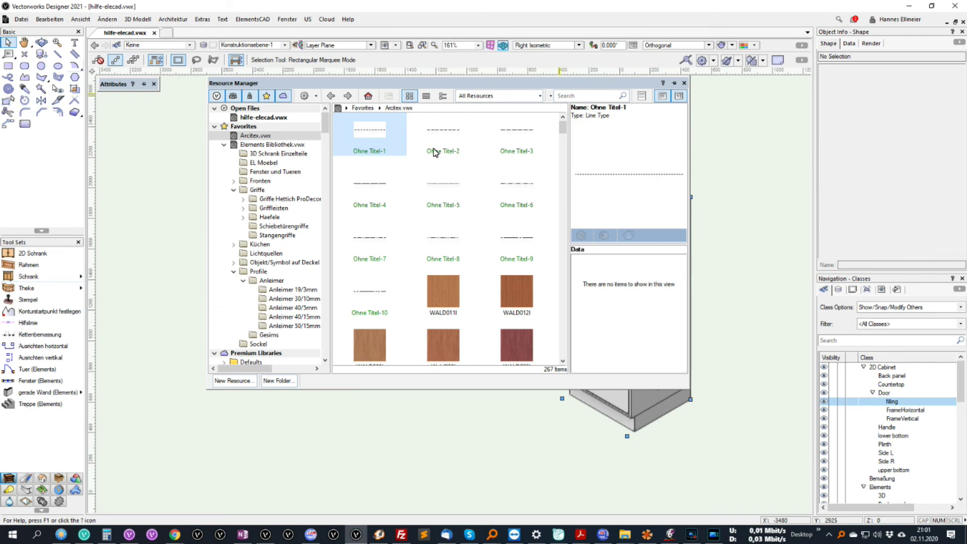
left_click(449, 299)
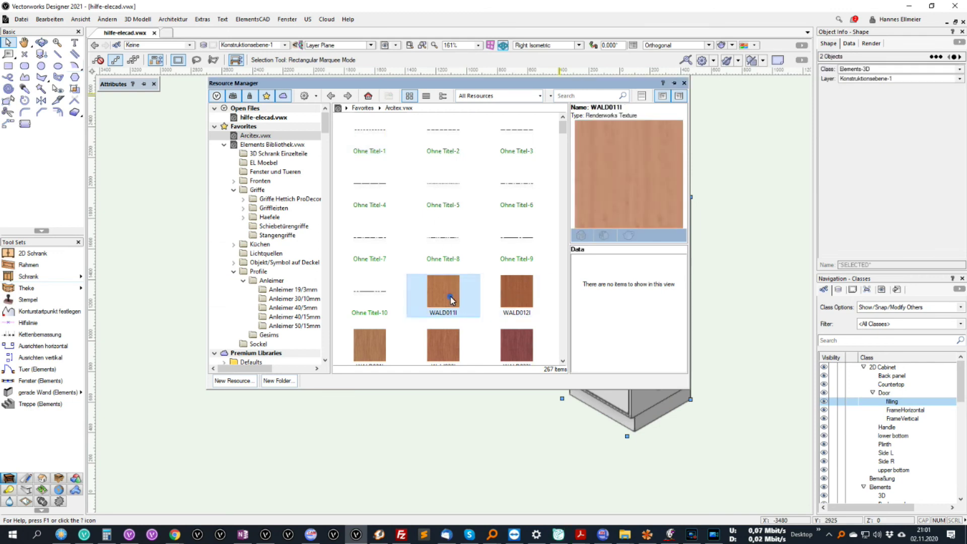
mouse_move(615, 84)
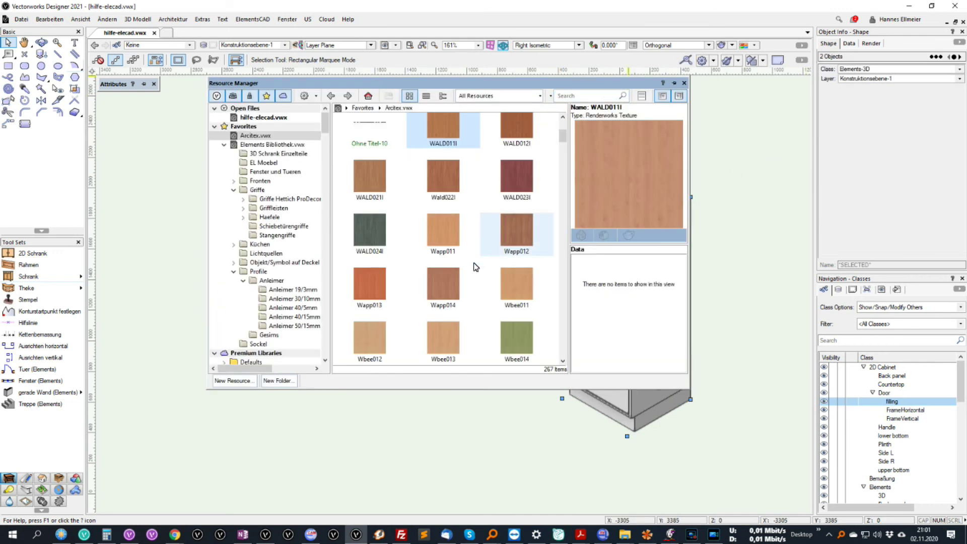
double_click(440, 233)
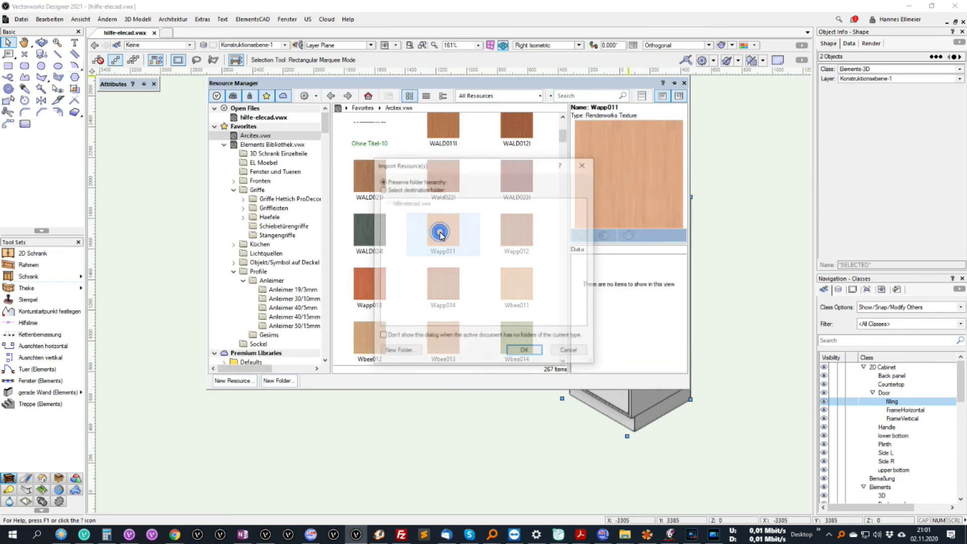
left_click(527, 352)
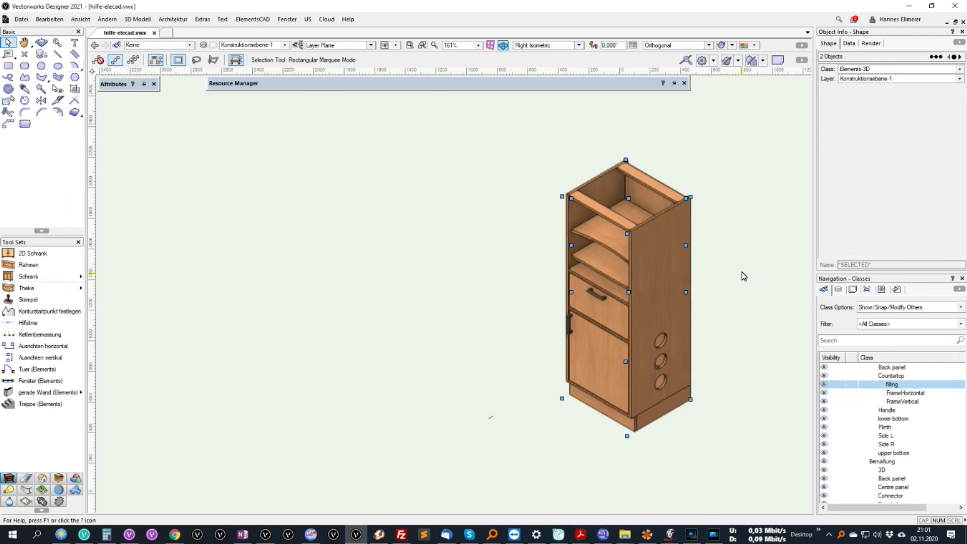
left_click(741, 272)
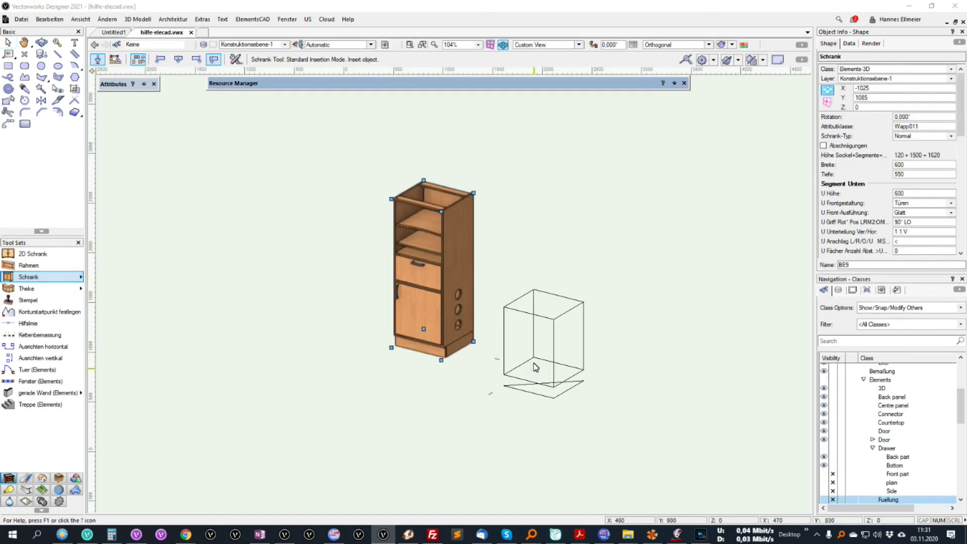
- Insert a new default cabinet beside the tall cabinet and set its width (Breite) to 800
left_click(530, 367)
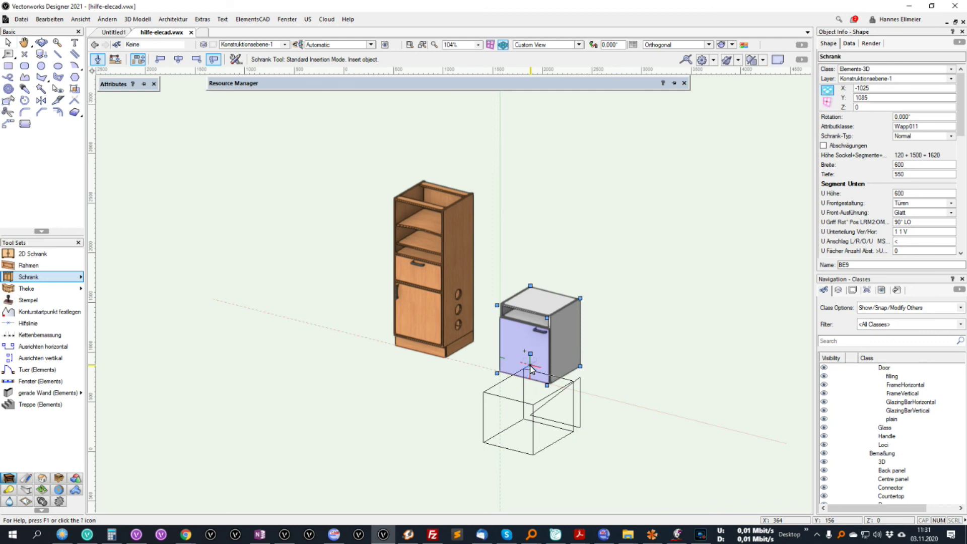
key("x")
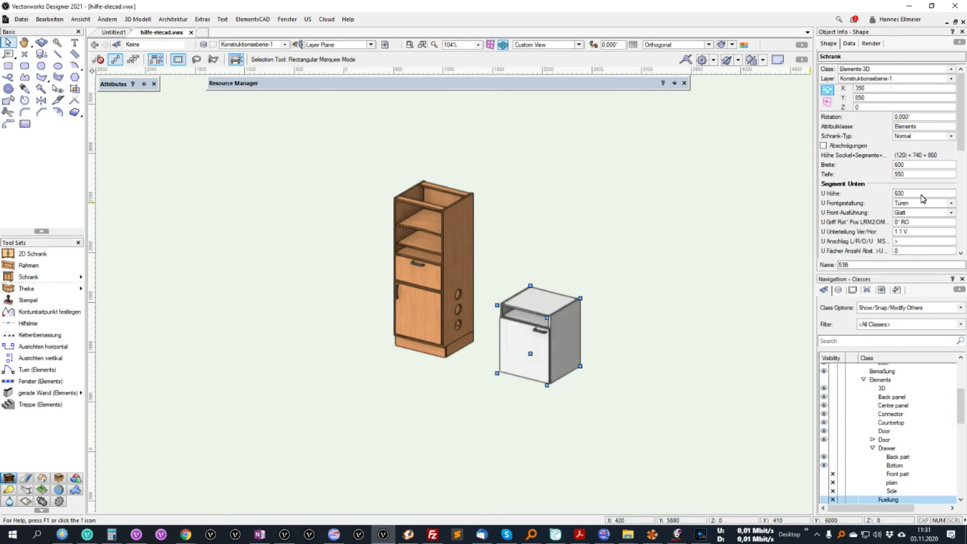
double_click(919, 164)
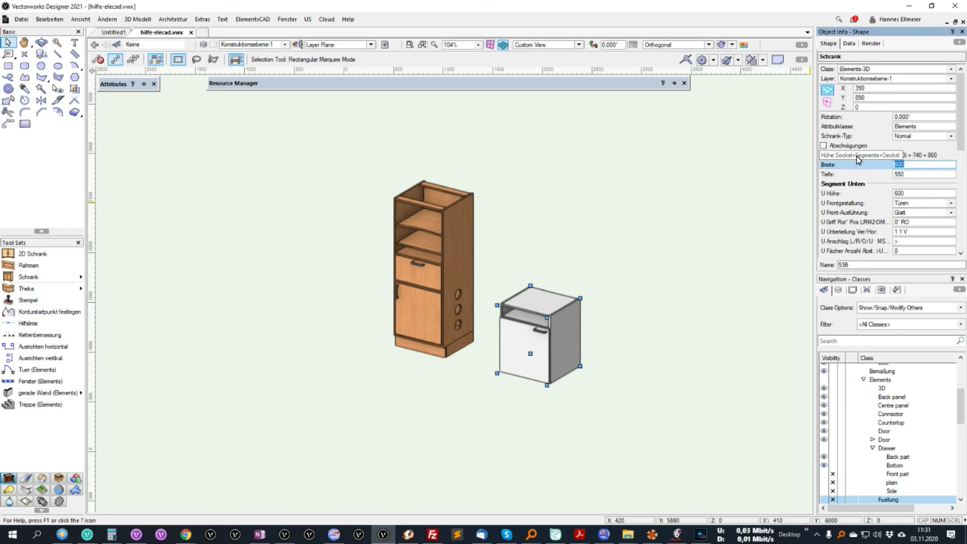
type("800")
key("Return")
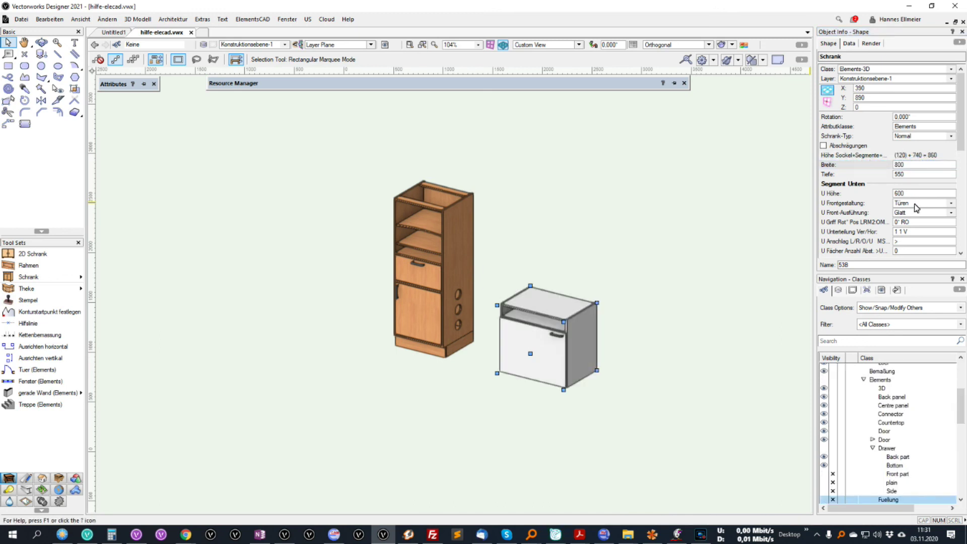
- Set the subdivision (U Unterteilung Ver/Hor) of the second cabinet's lower segment to 2 1 V for two doors
double_click(902, 232)
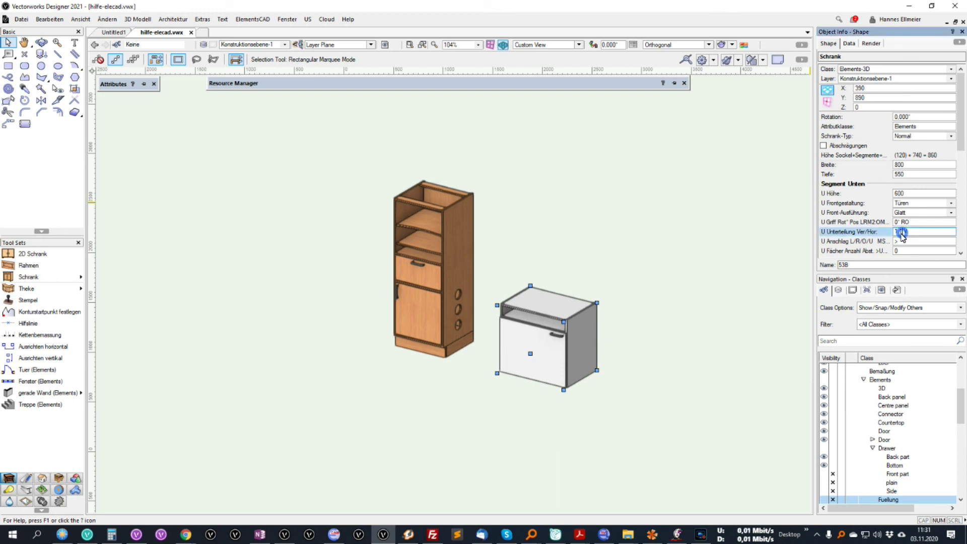
left_click_drag(913, 232, 887, 234)
type("2")
key("Return")
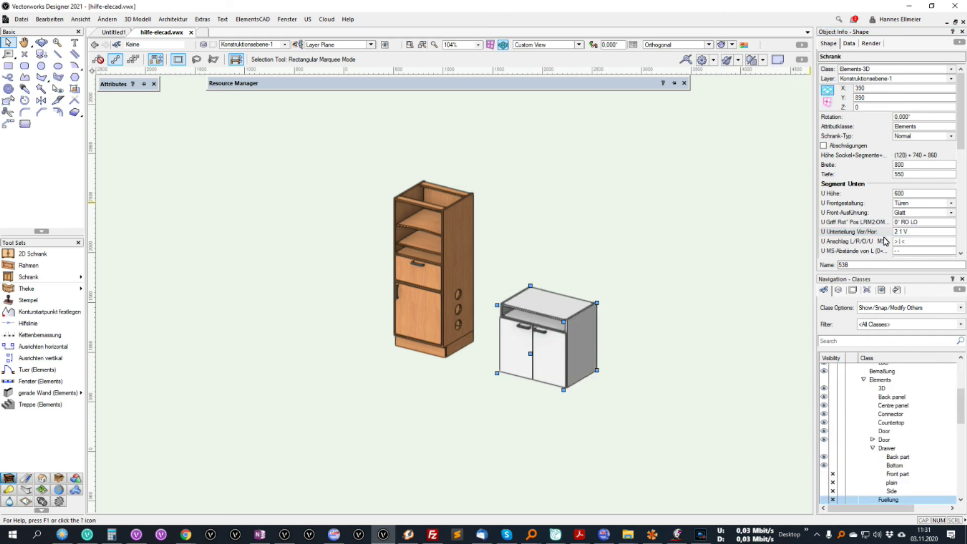
- Set the subdivision (M_ Unterteilung Ver/Hor) of the cabinet's lower middle segment to 2 1 V
left_click(961, 252)
left_click(960, 253)
left_click(961, 252)
left_click(961, 252)
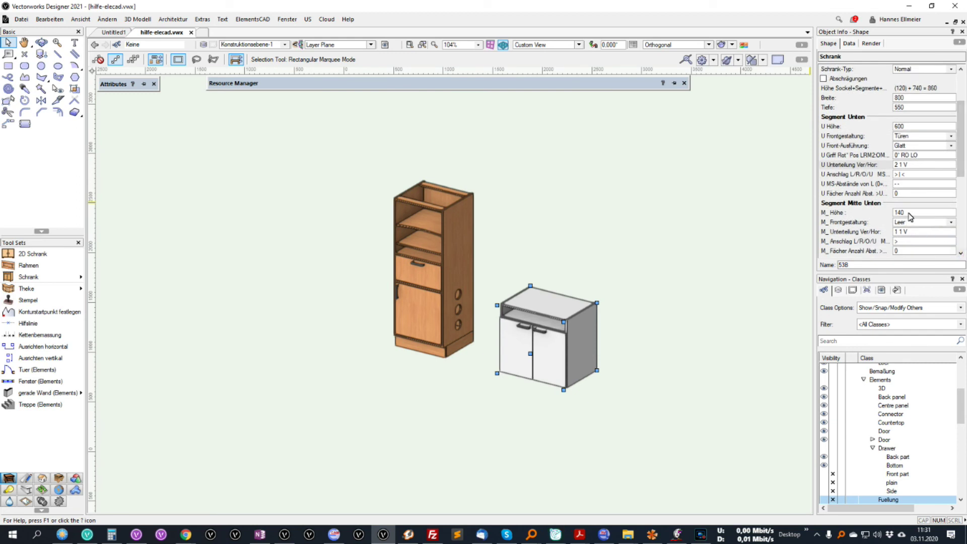
left_click(921, 233)
type("2")
key("Return")
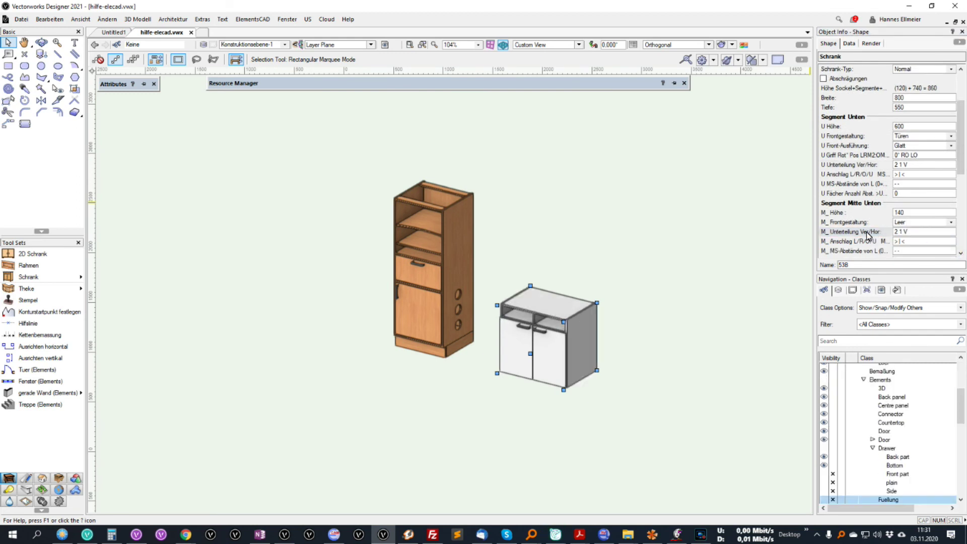
- Apply the wood texture Wapp011 from the open file hilfe-elecad.vwx to the second cabinet
mouse_move(623, 86)
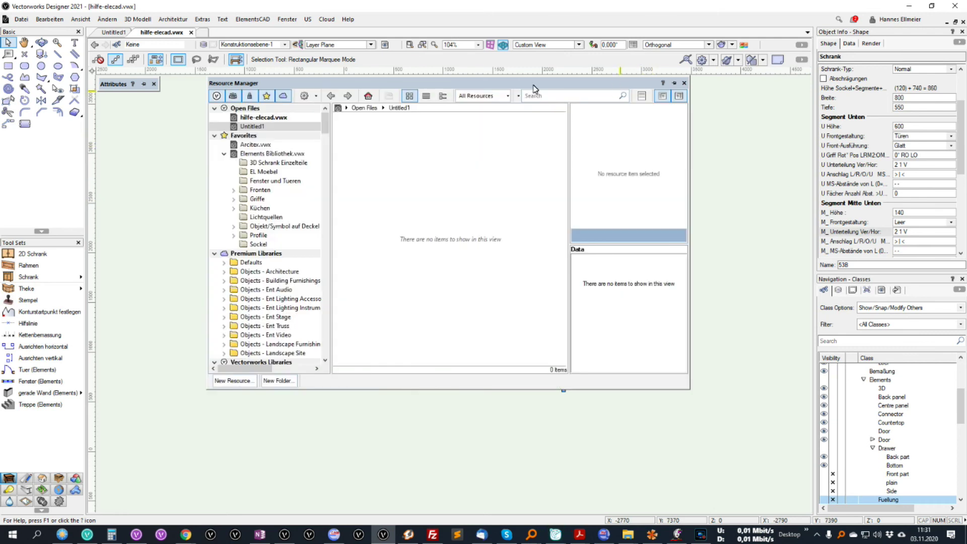
left_click(280, 117)
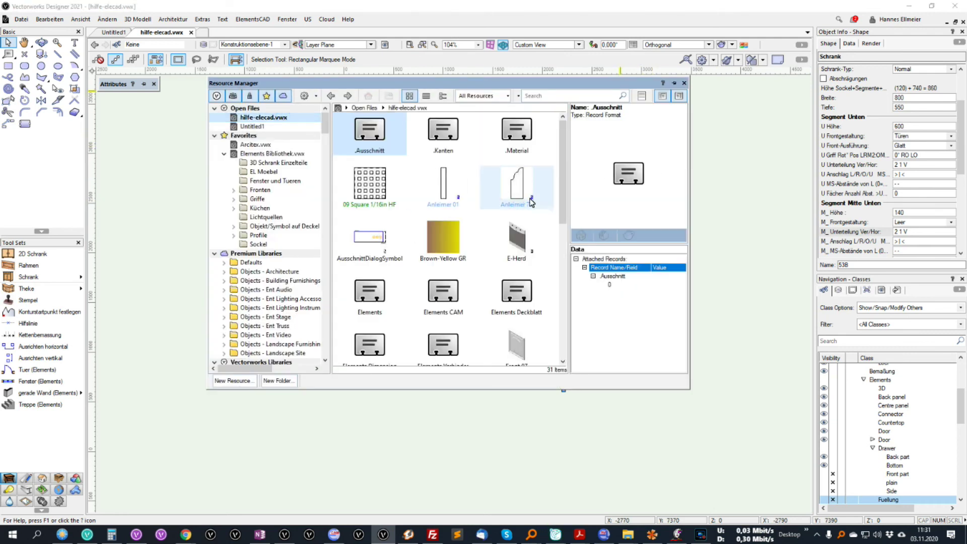
left_click(564, 244)
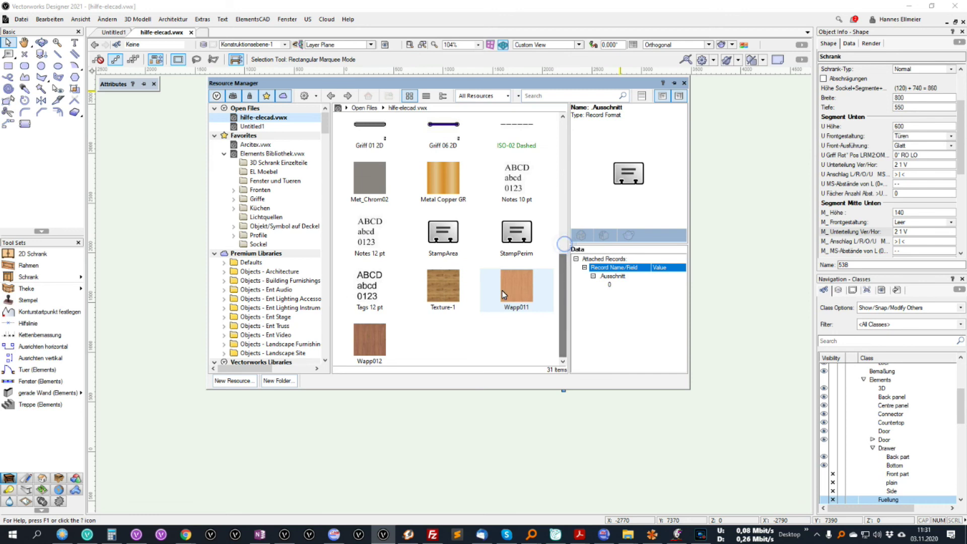
left_click(518, 291)
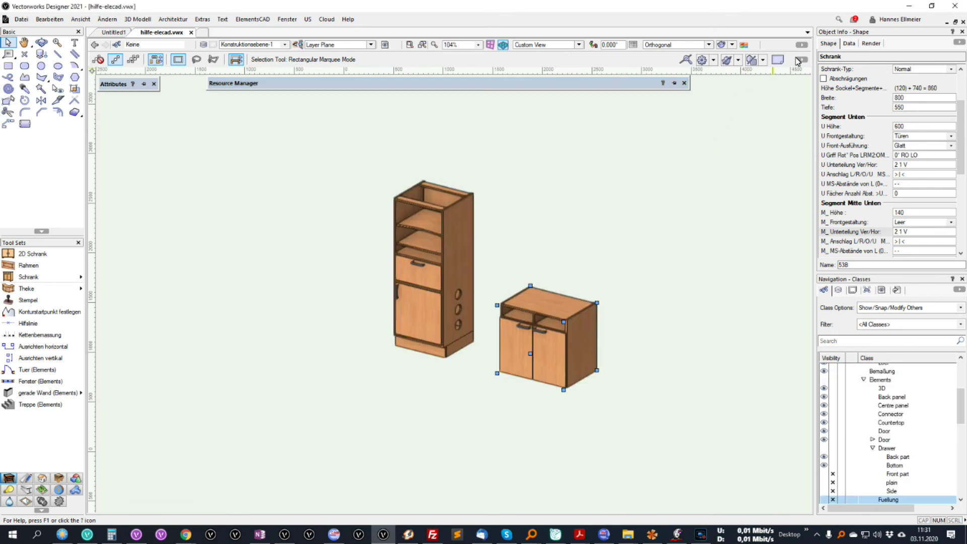
- Change the front design (M_ Frontgestaltung) of the lower middle segment to drawers (Schubkästen)
scroll(584, 291, "up", 4)
left_click(926, 223)
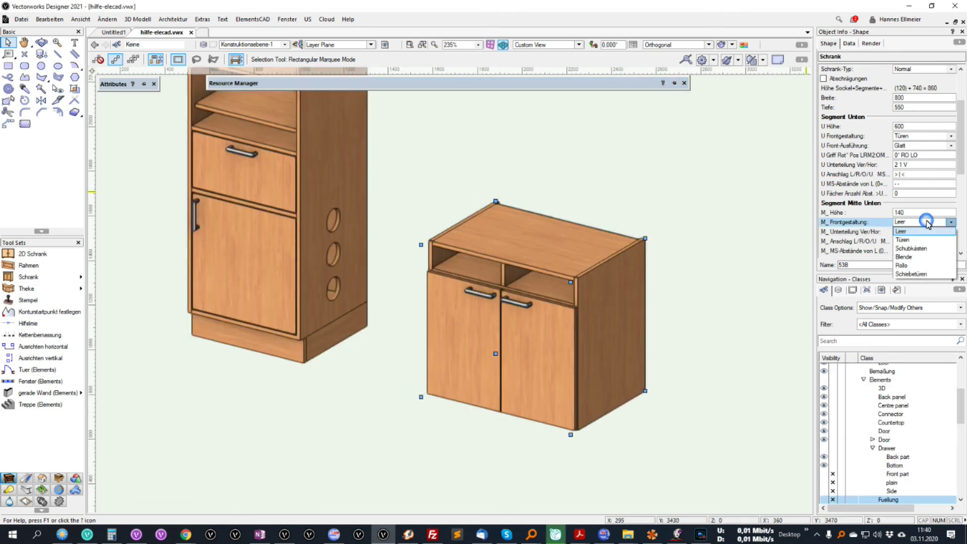
left_click(912, 249)
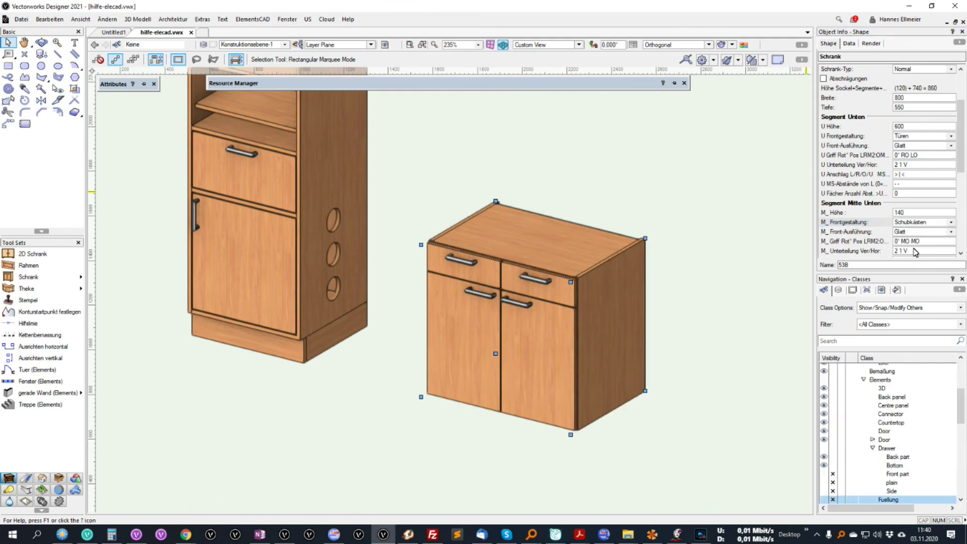
- Set the drawer segment's partition distance from the left (M_ MS-Abstände von L) to 300 and its subdivision to 3 1 V
left_click_drag(962, 160, 961, 183)
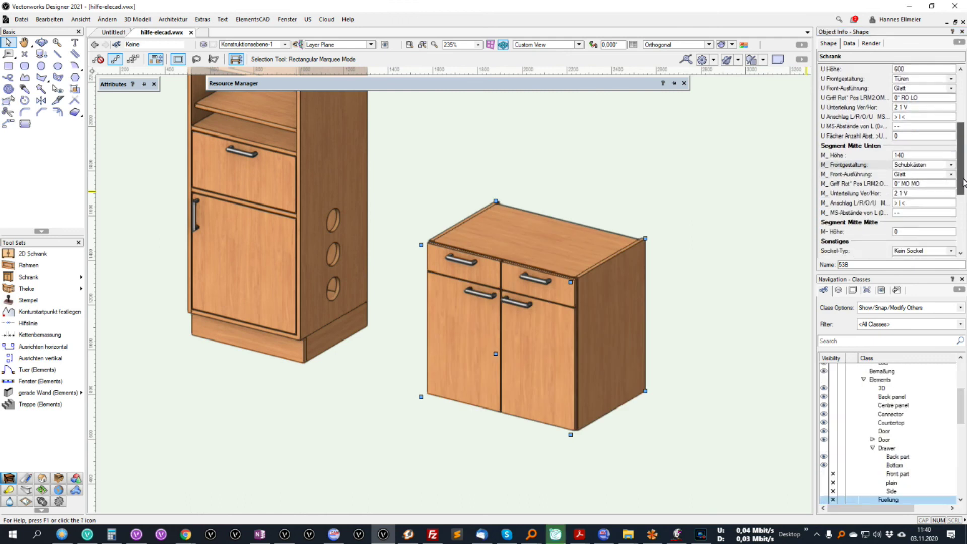
left_click(903, 212)
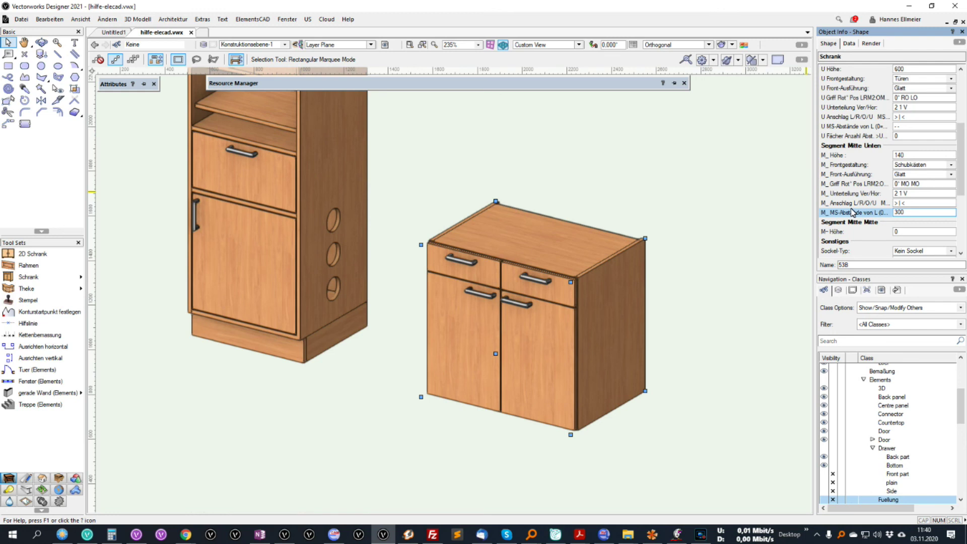
key("Return")
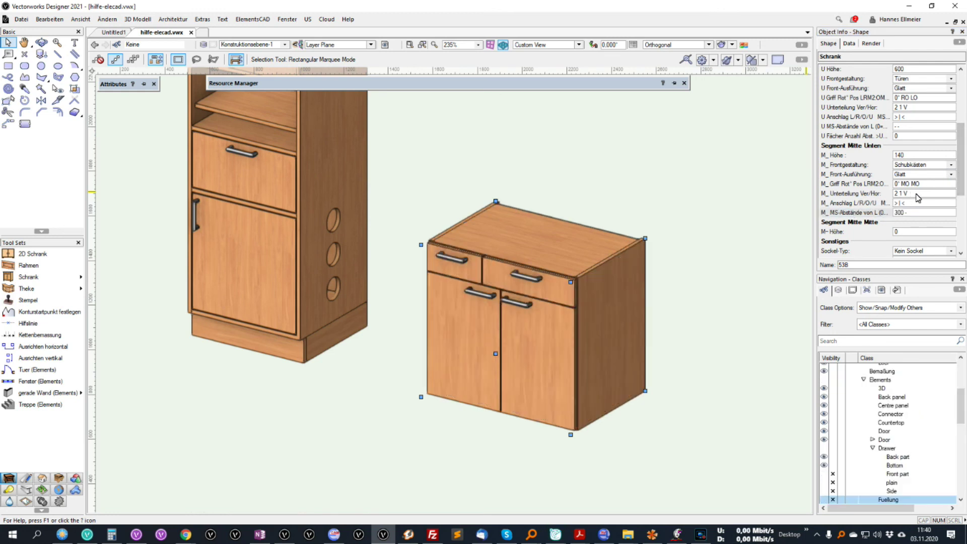
left_click(832, 194)
type("3 1 V")
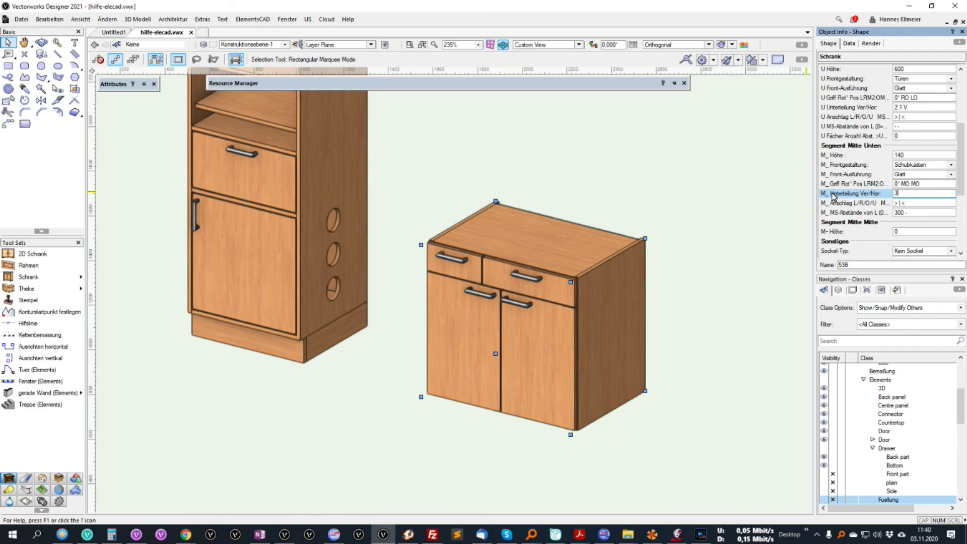
key("Return")
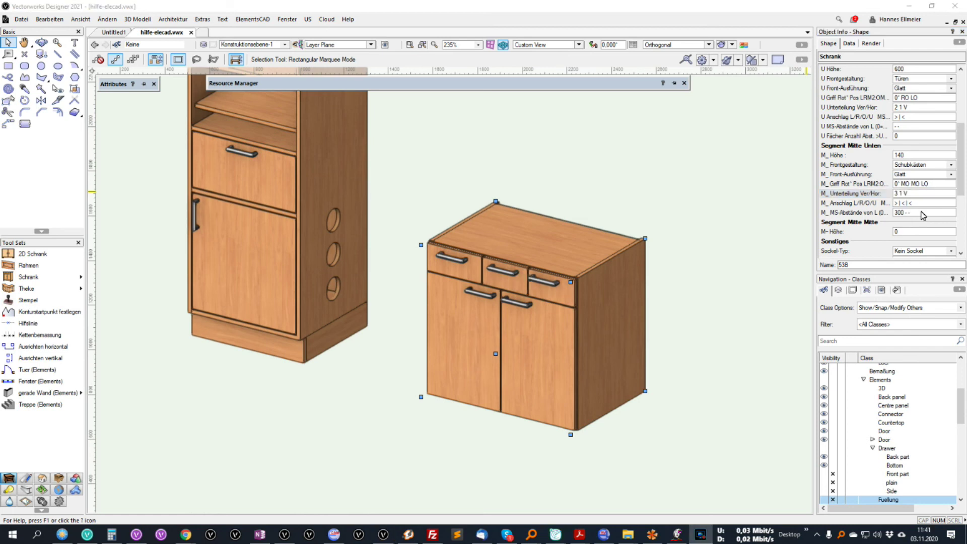